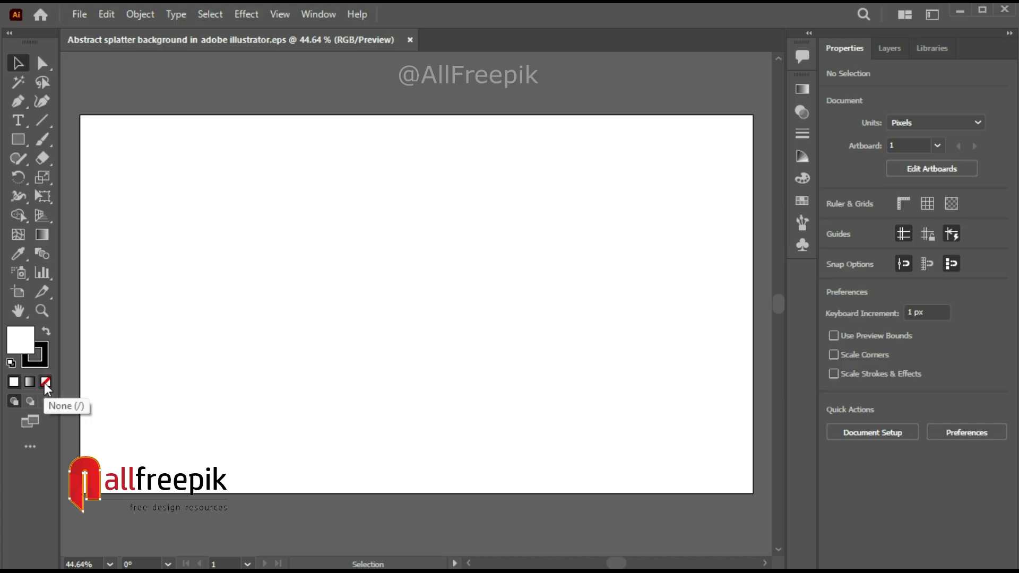
Step: Activate the Paintbrush with the Ink Splats brush from the Artistic_Ink brush library
click(42, 142)
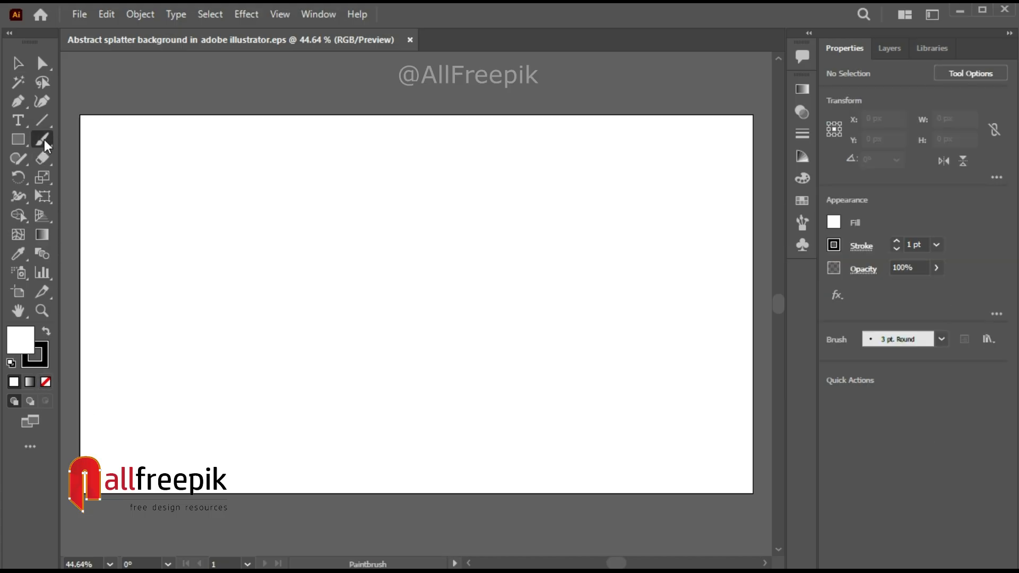
click(801, 223)
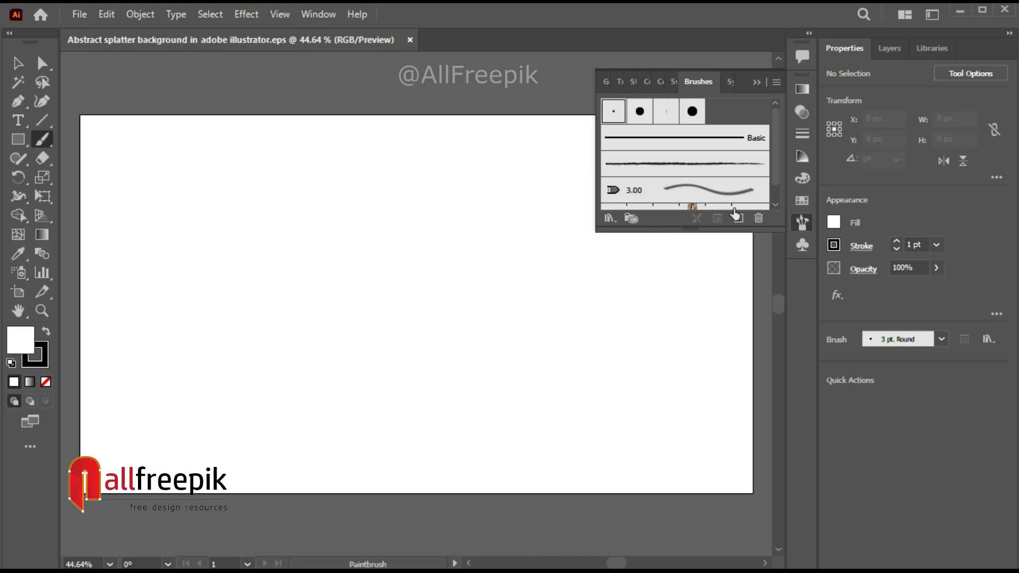
click(610, 219)
mouse_move(637, 279)
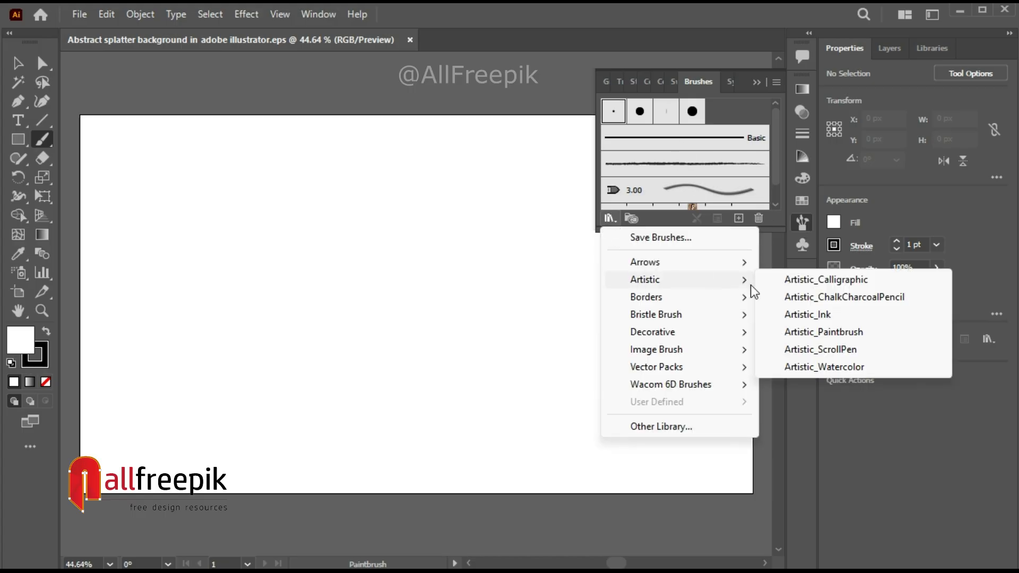
click(812, 314)
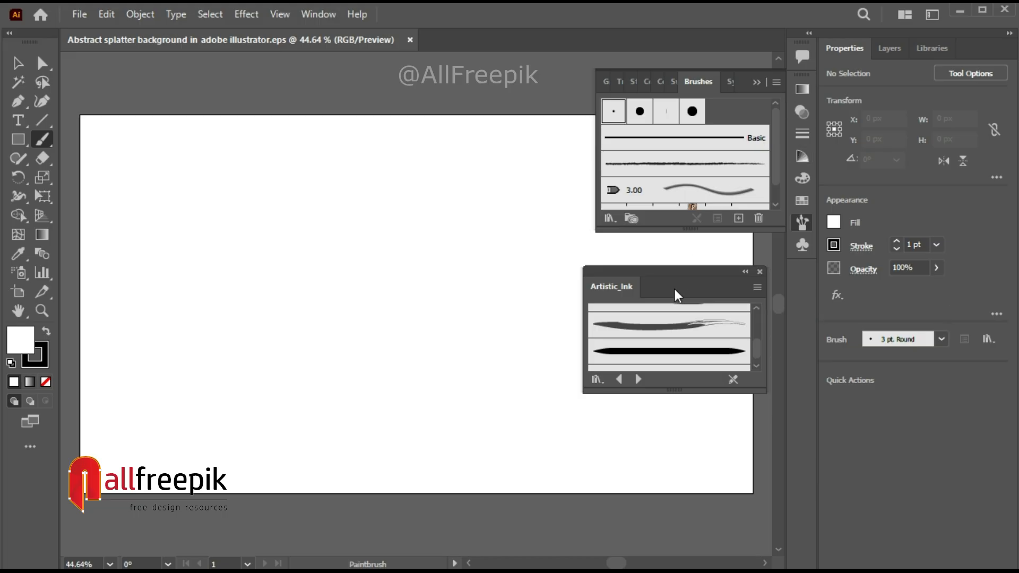
drag(759, 357, 762, 313)
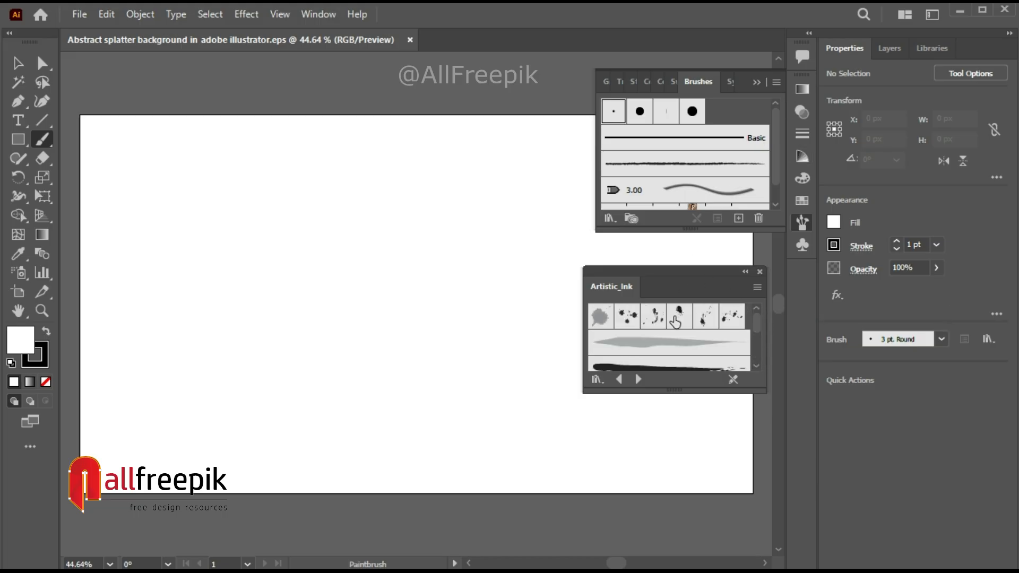
click(628, 317)
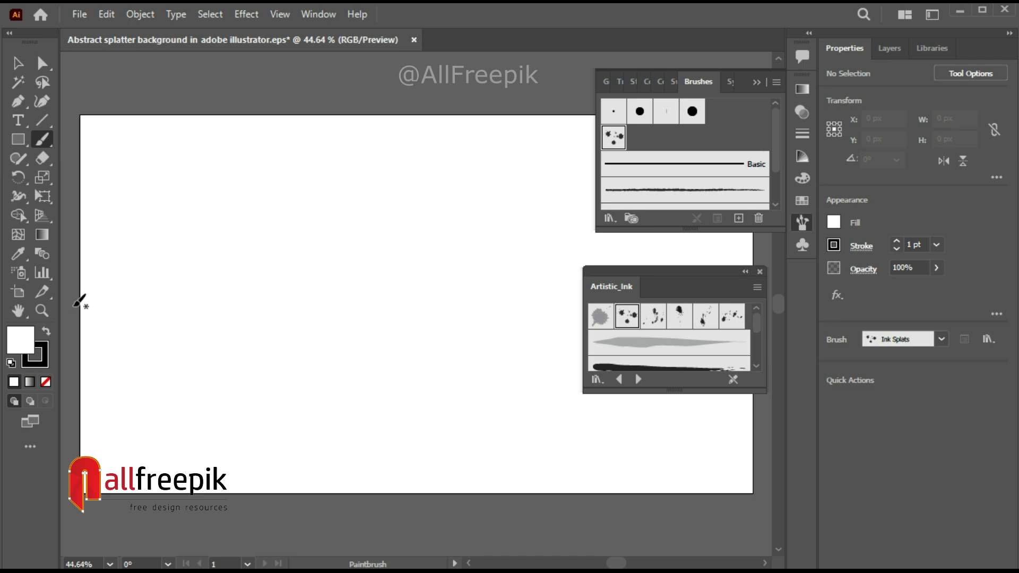
Step: Set the Paintbrush's stroke colour to the dark blue swatch
click(45, 381)
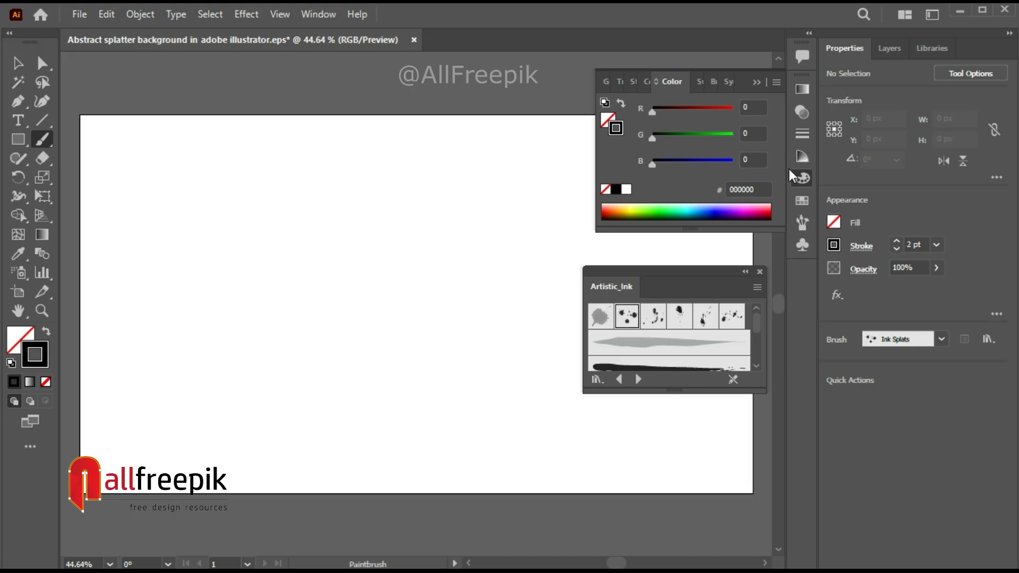
click(802, 201)
key(v)
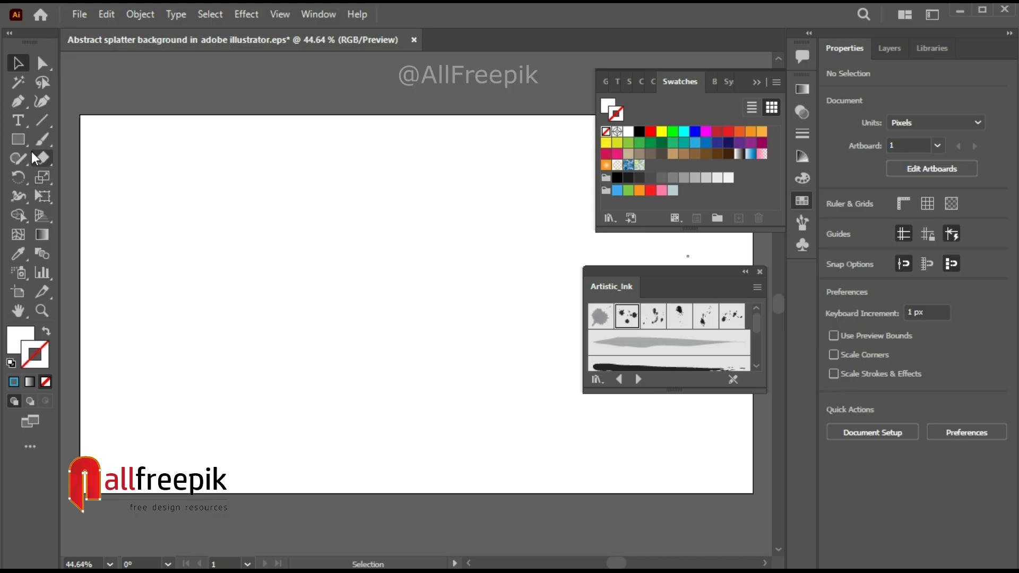
click(42, 138)
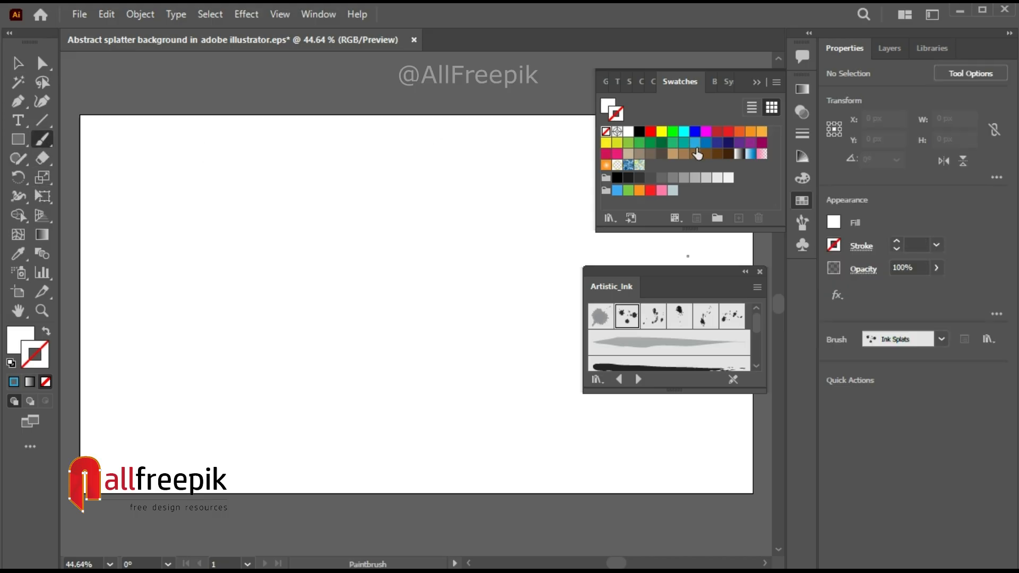
click(716, 144)
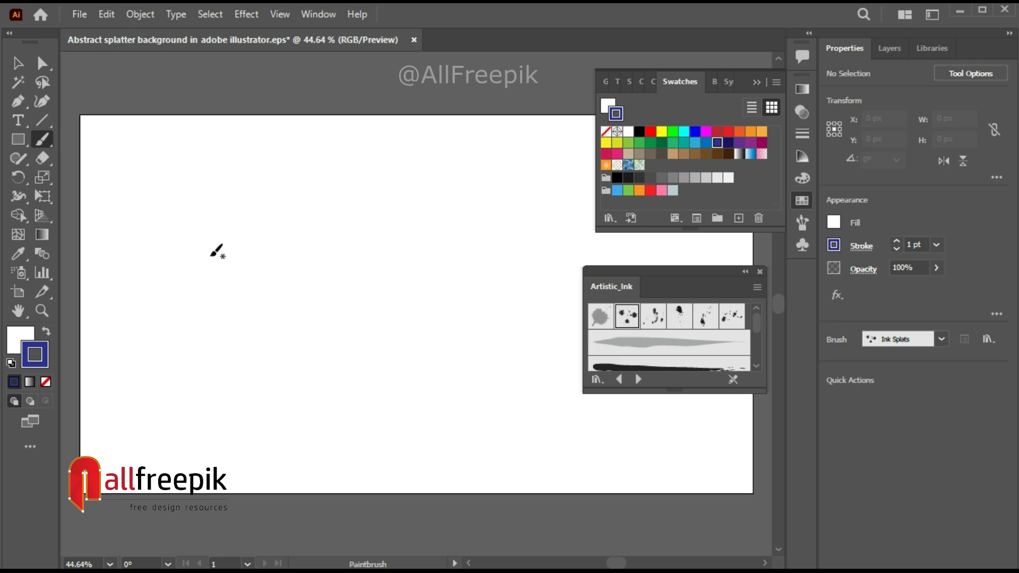
Step: Paint a dense cluster of overlapping 1 pt Ink Splats strokes in the left half of the artboard
drag(161, 324, 284, 273)
mouse_move(210, 341)
mouse_down()
mouse_move(271, 320)
mouse_move(263, 257)
mouse_move(248, 250)
mouse_move(184, 304)
mouse_move(228, 356)
mouse_move(255, 305)
mouse_move(187, 349)
mouse_move(202, 265)
mouse_move(232, 323)
mouse_move(256, 329)
mouse_move(270, 282)
mouse_move(293, 259)
mouse_move(273, 259)
mouse_move(264, 236)
mouse_move(214, 324)
mouse_move(242, 346)
mouse_up()
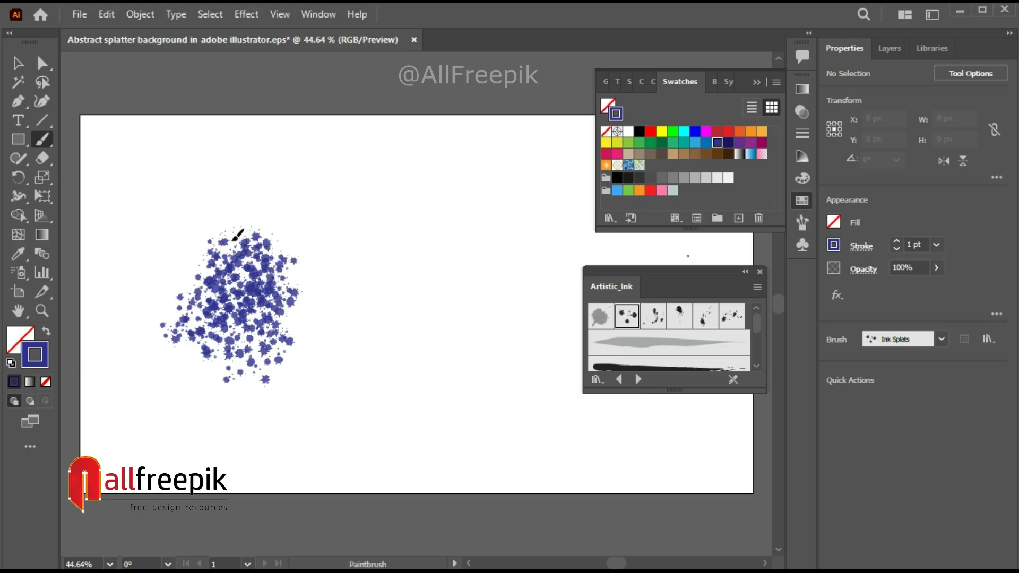
drag(234, 239, 246, 252)
mouse_move(247, 304)
mouse_down()
mouse_move(233, 267)
mouse_move(249, 335)
mouse_move(249, 271)
mouse_move(273, 258)
mouse_move(241, 345)
mouse_up()
drag(283, 209, 196, 354)
mouse_move(275, 229)
mouse_down()
mouse_move(233, 344)
mouse_move(229, 333)
mouse_move(286, 224)
mouse_move(216, 347)
mouse_move(280, 226)
mouse_move(207, 343)
mouse_move(197, 261)
mouse_move(142, 222)
mouse_move(240, 341)
mouse_move(181, 254)
mouse_move(305, 349)
mouse_move(183, 188)
mouse_move(259, 314)
mouse_move(206, 212)
mouse_move(278, 323)
mouse_move(223, 228)
mouse_move(254, 272)
mouse_up()
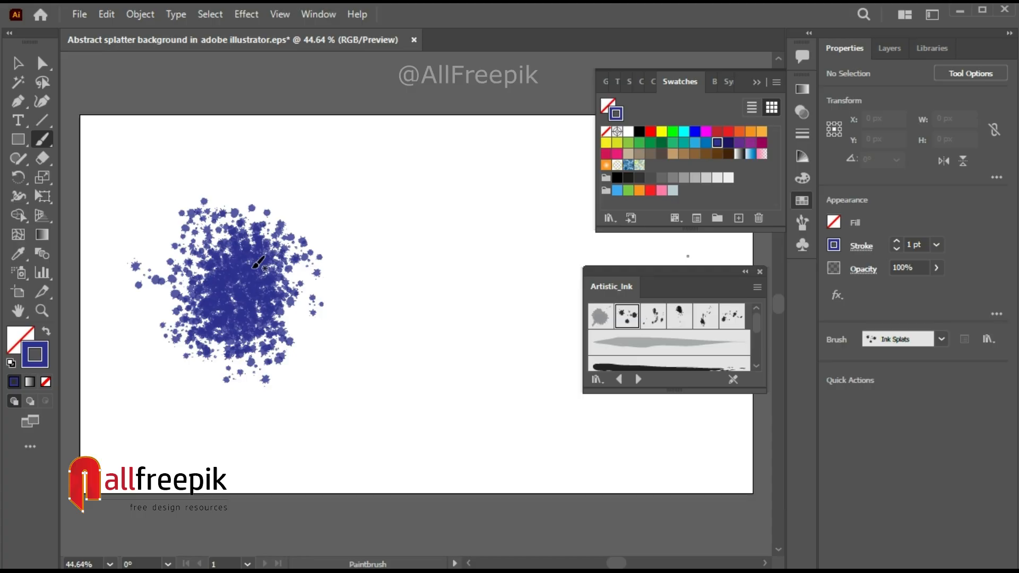
mouse_move(254, 268)
mouse_down()
mouse_move(243, 235)
mouse_move(263, 317)
mouse_move(234, 253)
mouse_move(249, 336)
mouse_move(209, 231)
mouse_move(250, 344)
mouse_move(240, 235)
mouse_move(300, 372)
mouse_move(288, 300)
mouse_move(247, 240)
mouse_move(324, 359)
mouse_move(219, 253)
mouse_move(253, 276)
mouse_move(284, 366)
mouse_move(253, 258)
mouse_move(277, 345)
mouse_move(224, 349)
mouse_move(236, 246)
mouse_move(203, 354)
mouse_move(229, 305)
mouse_move(317, 233)
mouse_move(228, 364)
mouse_move(303, 210)
mouse_move(188, 382)
mouse_move(291, 209)
mouse_up()
Step: Scatter Ink Spots marks around the lower, left and right edges of the blue splatter
click(657, 322)
click(199, 356)
click(192, 387)
click(183, 353)
click(169, 308)
click(319, 312)
click(351, 338)
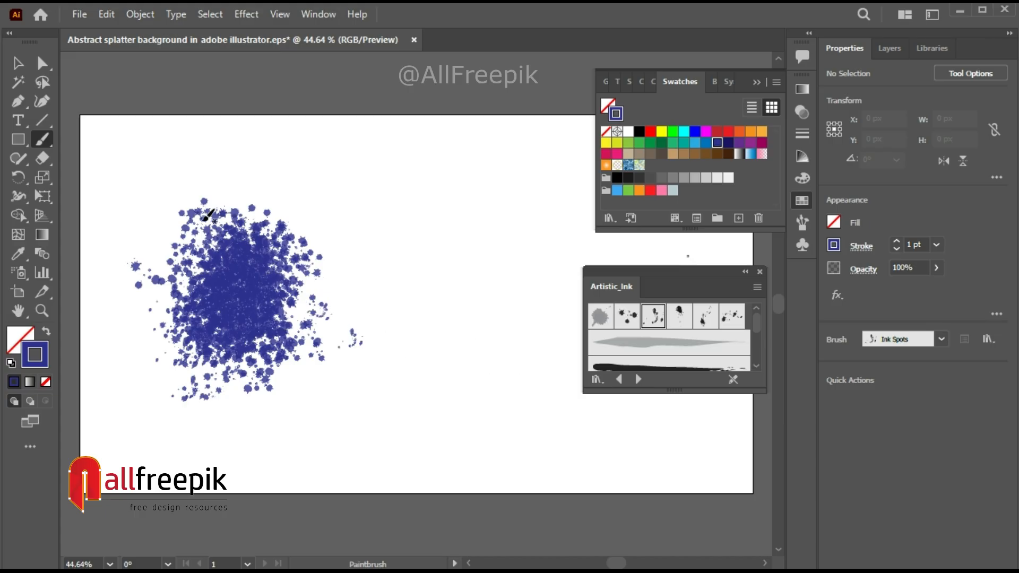
Step: Try Ink Bomb strokes beside the splatter, undo them, and paint Ink Bomb strokes over its middle instead
click(679, 316)
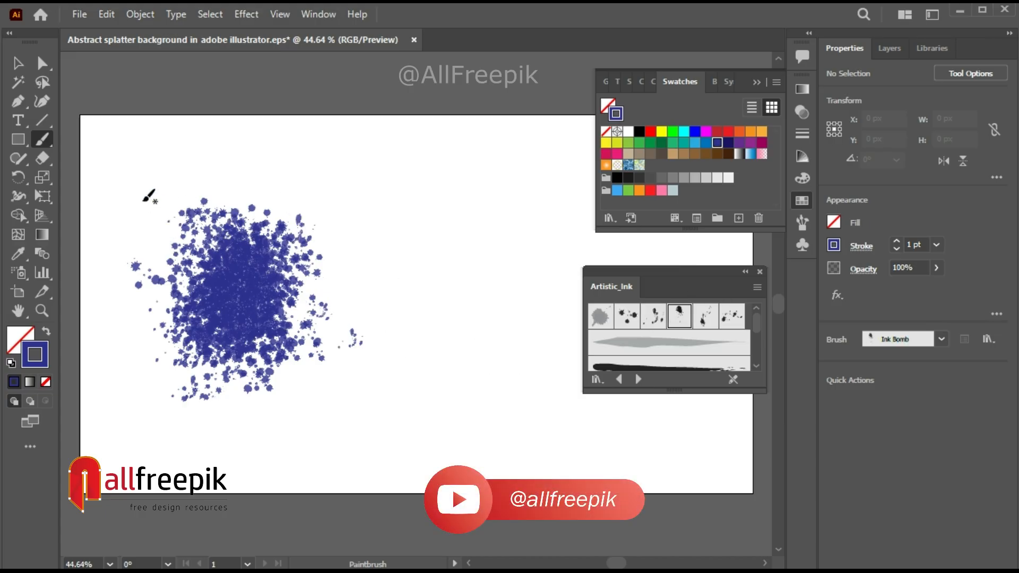
drag(143, 201, 119, 298)
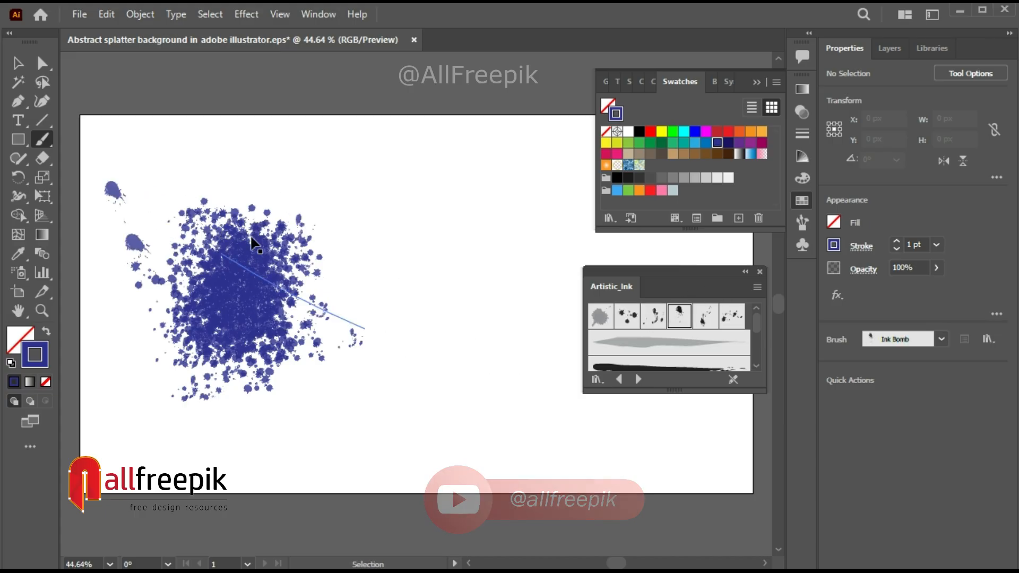
key(ctrl+z)
mouse_move(279, 222)
mouse_down()
mouse_move(222, 331)
mouse_move(237, 292)
mouse_move(257, 302)
mouse_up()
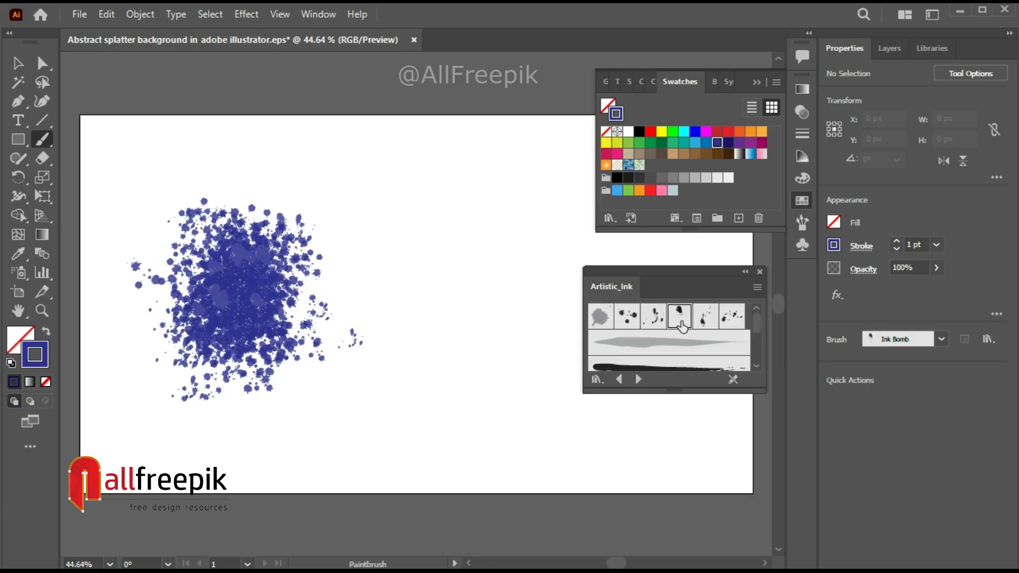
Step: Texture the inside of the splatter with the Ink Splash brush and add Ink Spots at its upper-right edge
click(706, 317)
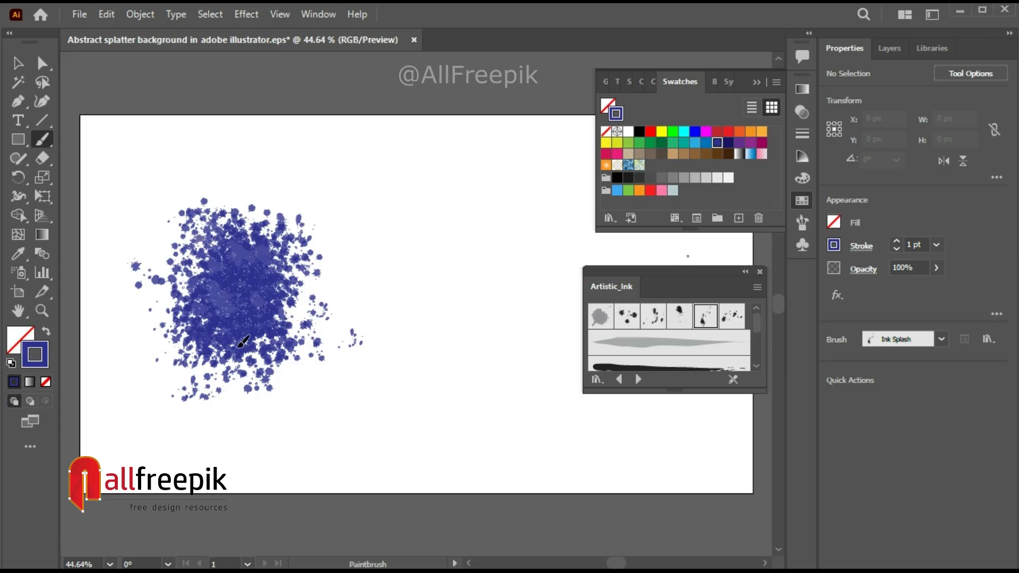
click(632, 318)
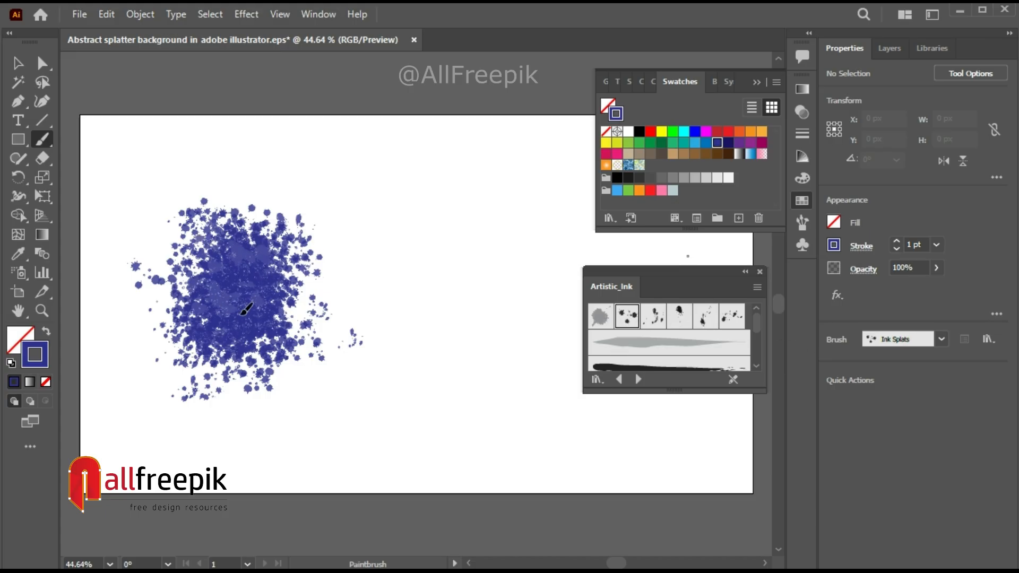
click(655, 317)
drag(302, 207, 324, 234)
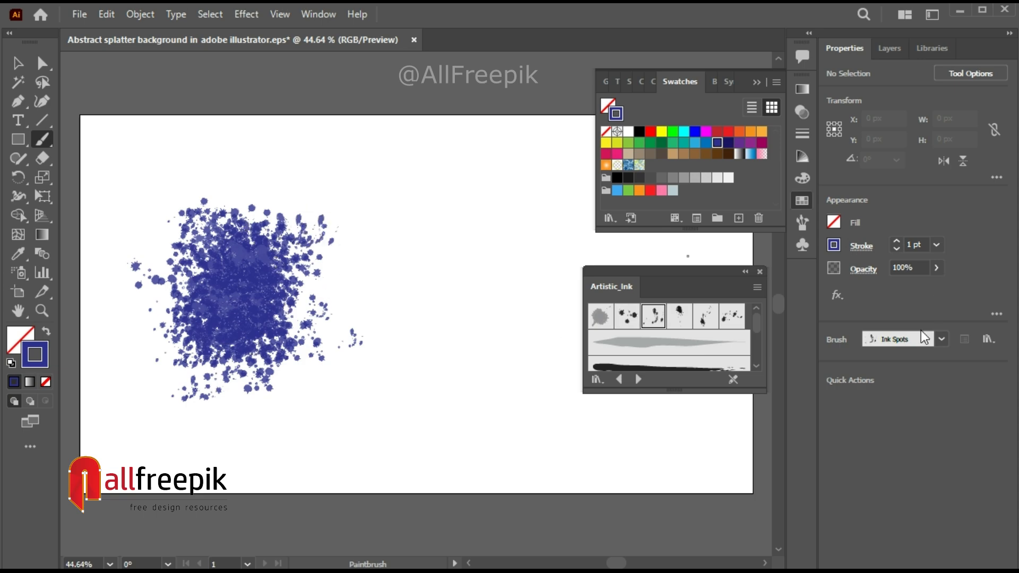
Step: Set the stroke weight to 2 pt and paint Ink Spots strokes along the splatter's left edge and upper-left corner
click(898, 242)
drag(173, 361, 195, 317)
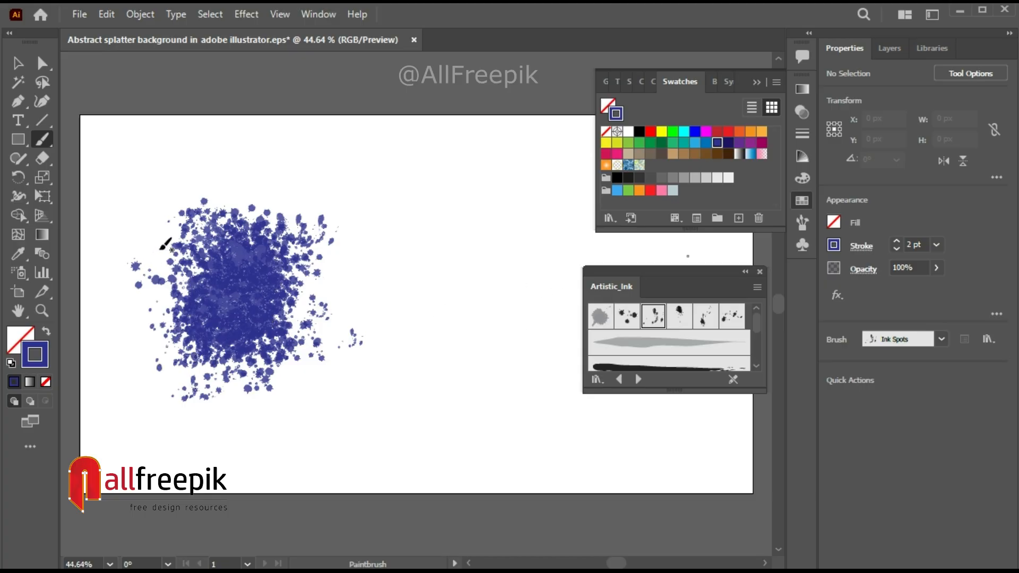
drag(159, 252, 191, 212)
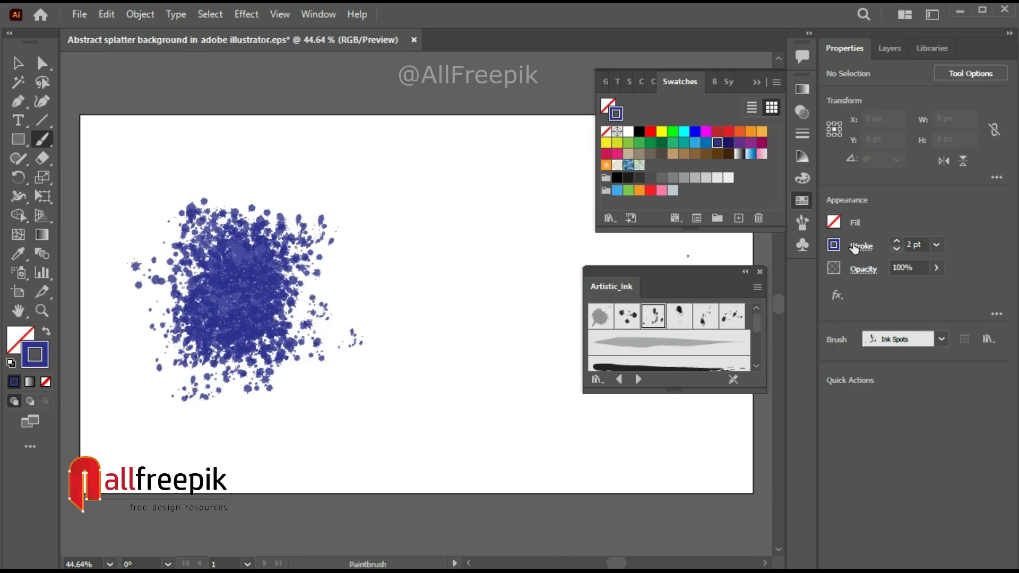
Step: Select all the brush strokes of the splatter and rasterize them into one image
click(18, 62)
mouse_move(431, 164)
mouse_down()
mouse_move(377, 187)
mouse_move(108, 412)
mouse_up()
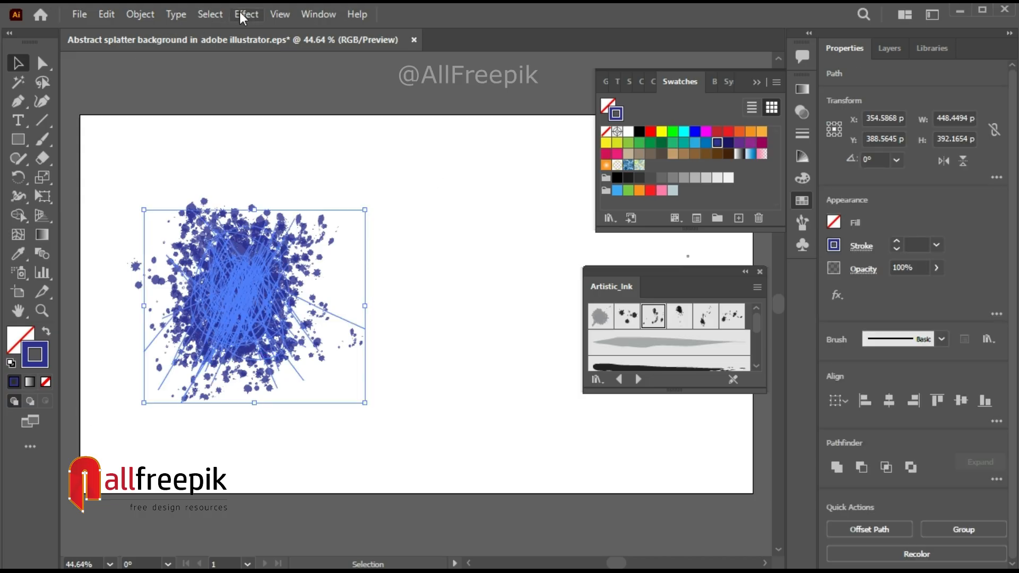
click(141, 15)
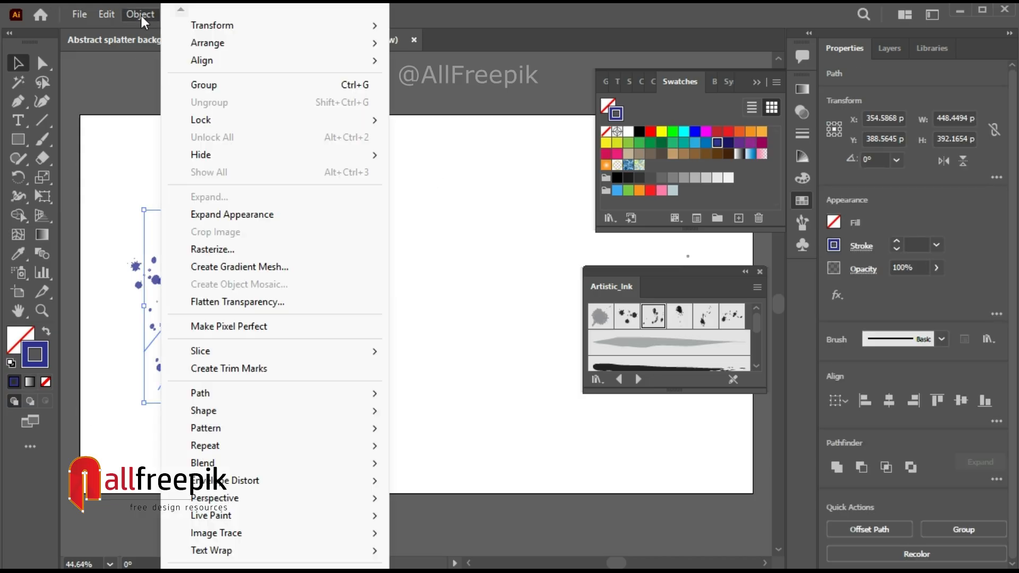
click(215, 250)
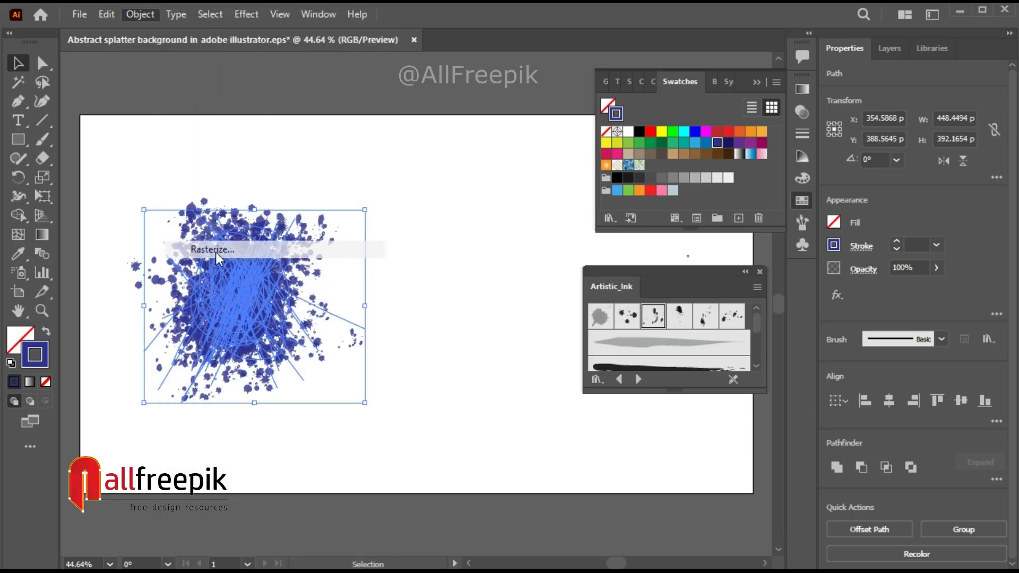
click(578, 427)
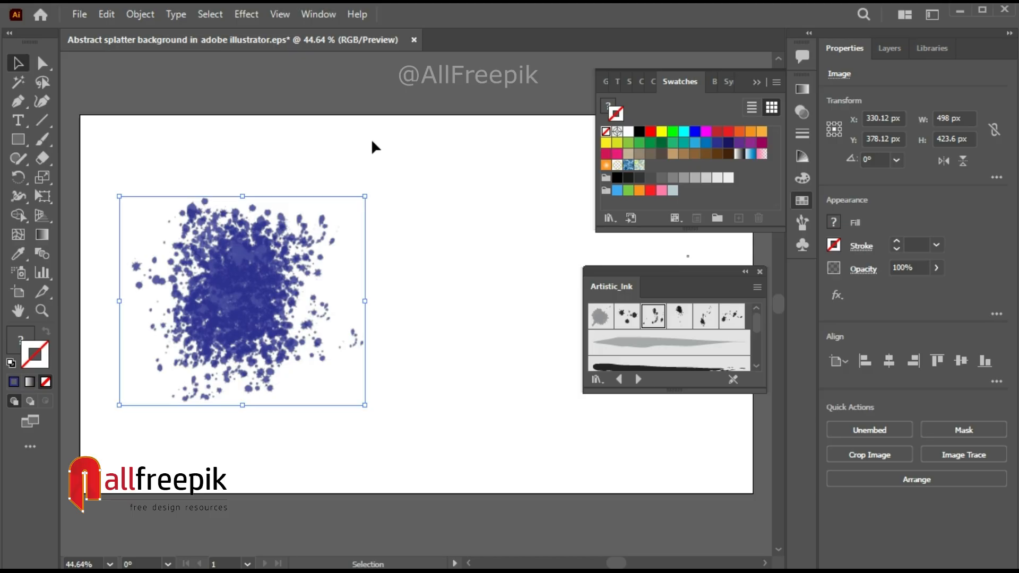
Step: Convert the rasterized splatter into vector shapes with Image Trace, using Make and Expand
click(371, 138)
click(241, 298)
click(126, 15)
mouse_move(223, 558)
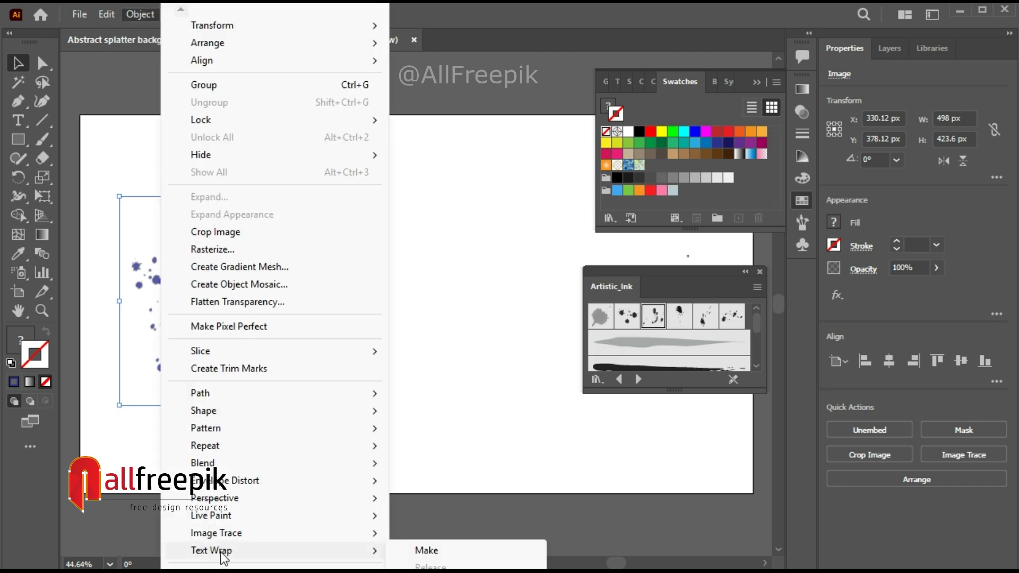
mouse_move(233, 534)
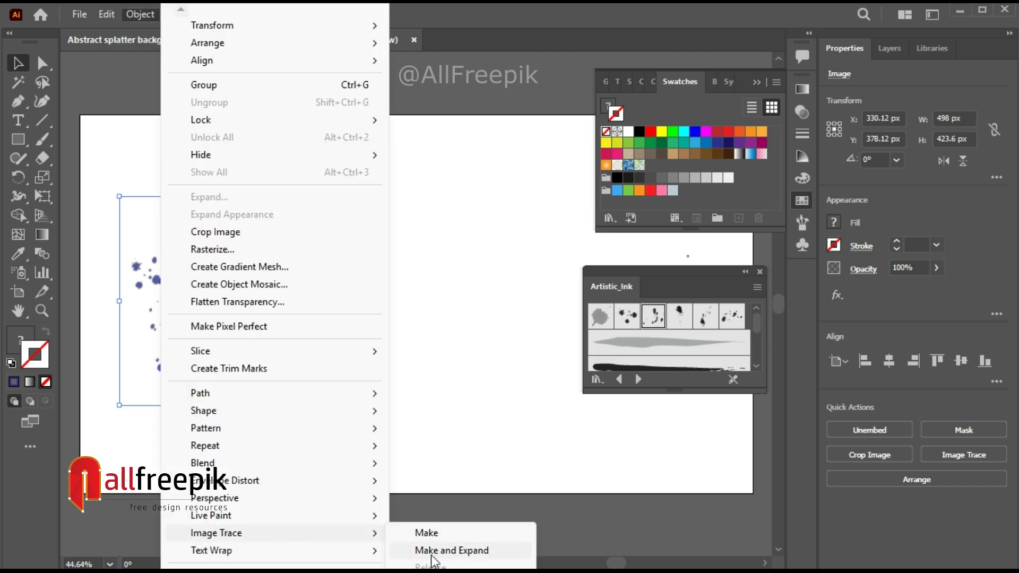
click(435, 551)
click(627, 318)
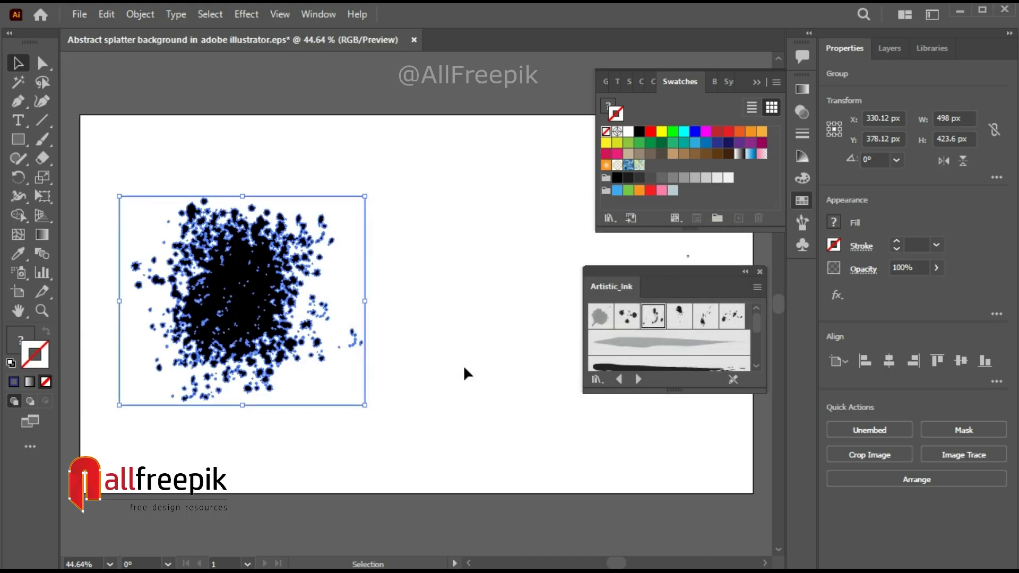
click(464, 367)
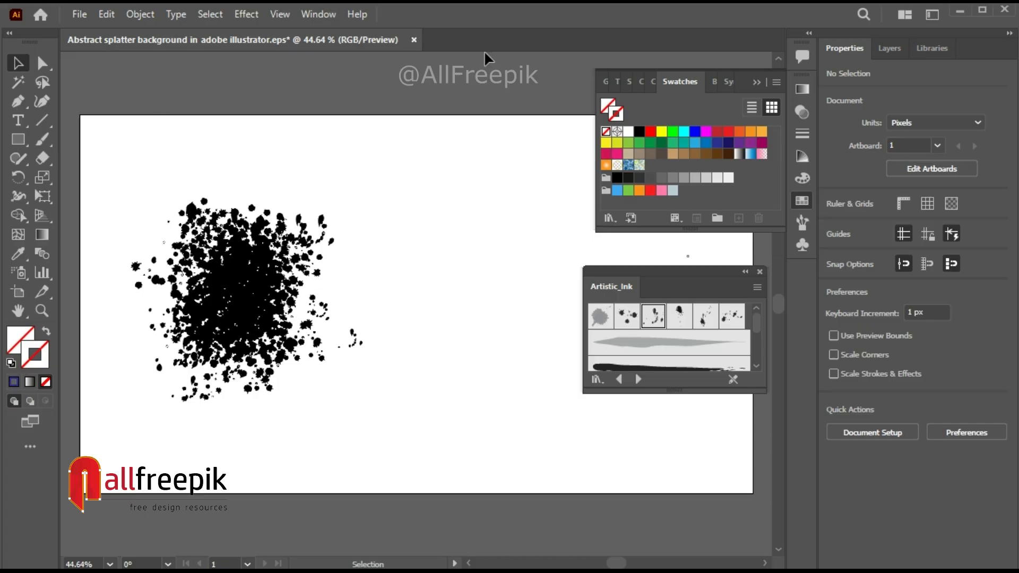
Step: Select only the white background compound path of the traced group and cut it out
click(328, 293)
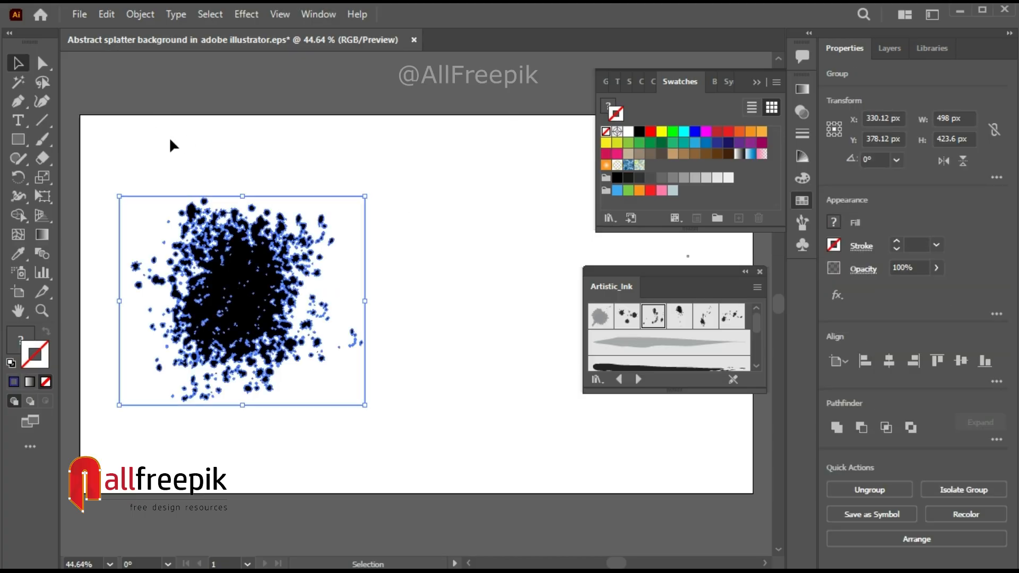
click(42, 65)
click(265, 101)
click(364, 292)
click(106, 14)
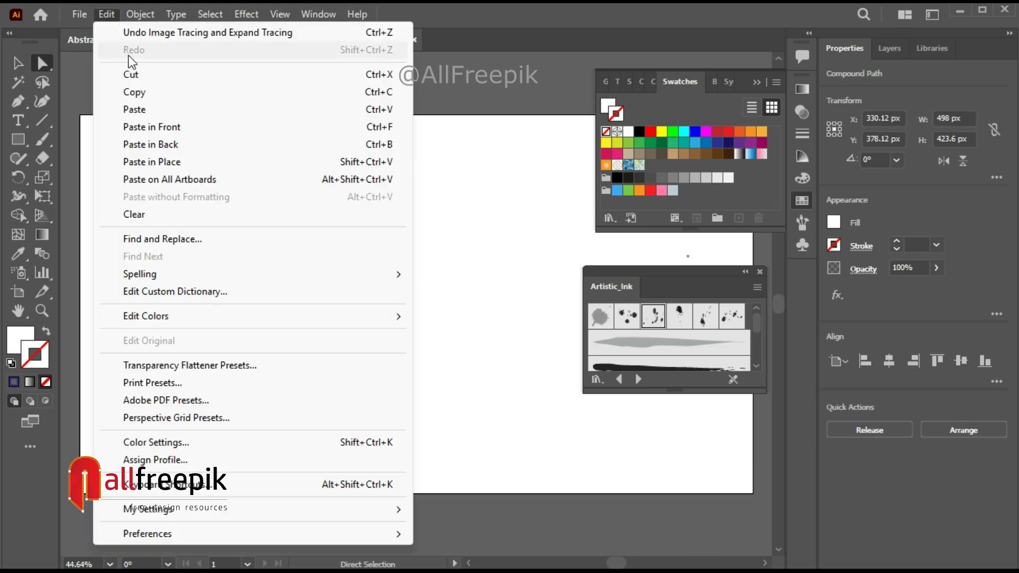
click(131, 73)
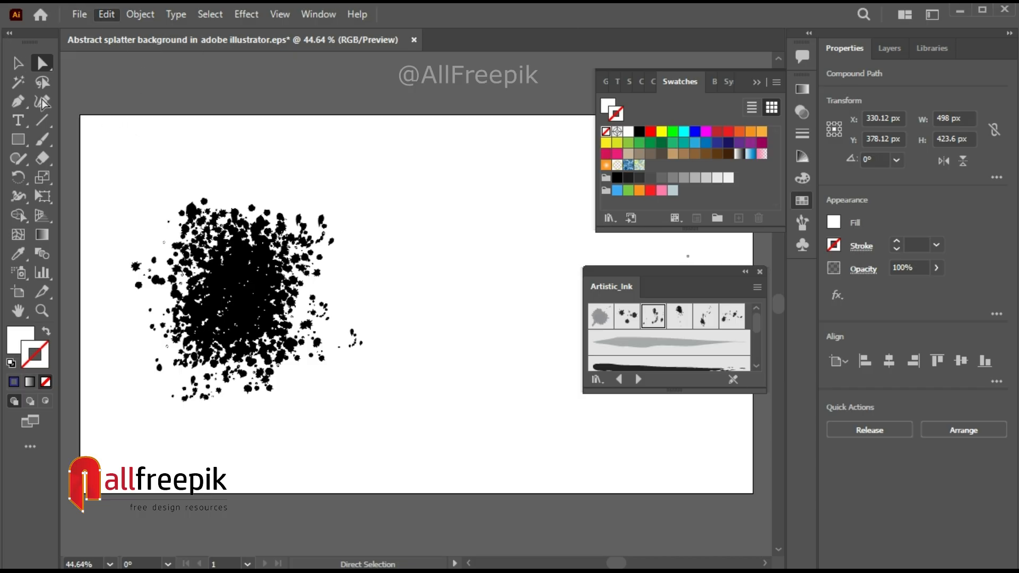
Step: Try applying a red swatch to the traced splatter group, and undo it
click(17, 63)
click(314, 265)
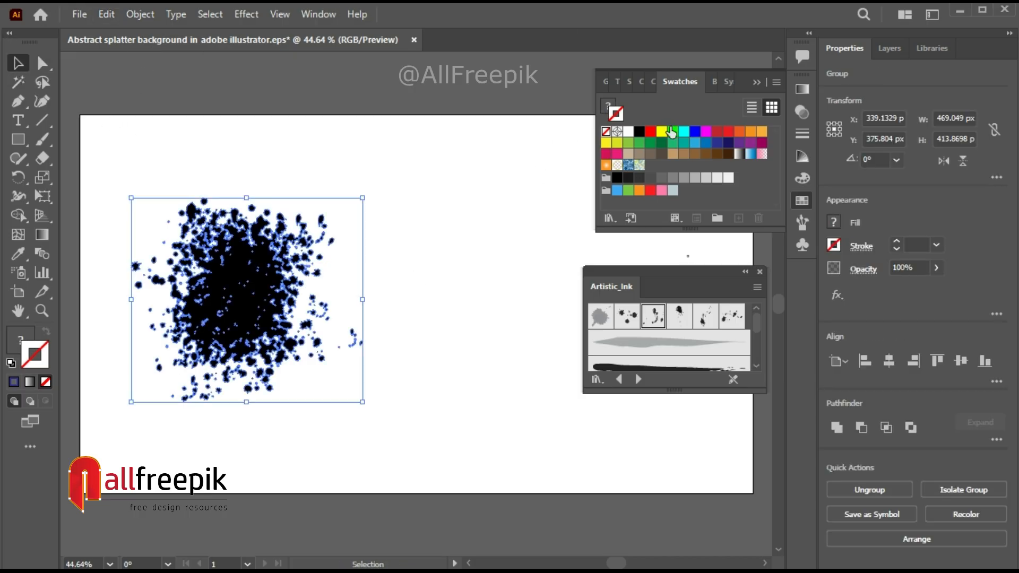
click(383, 289)
click(259, 297)
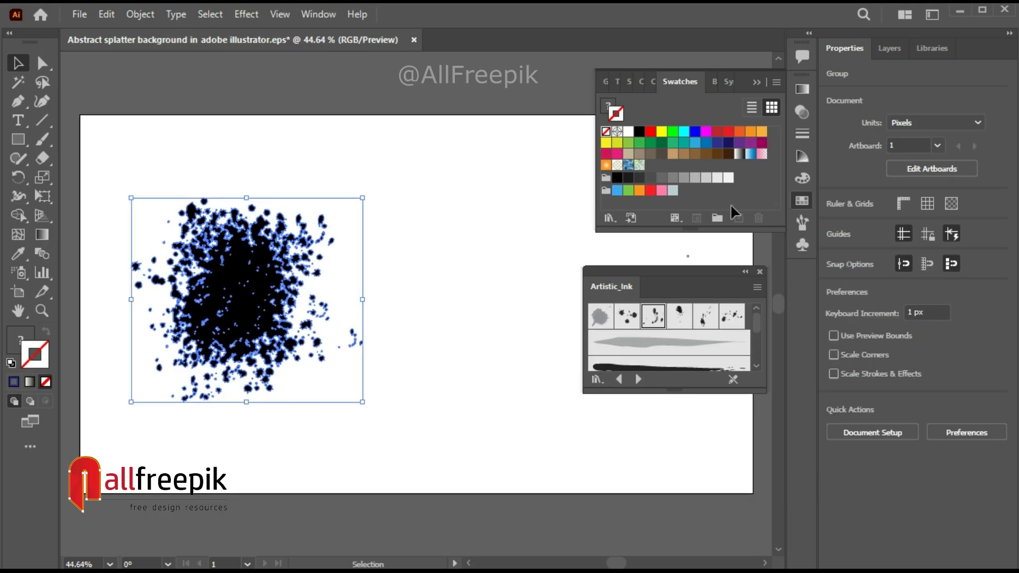
click(728, 131)
click(462, 261)
key(ctrl+z)
Step: Fill the traced black splatter group with a solid red swatch
click(8, 332)
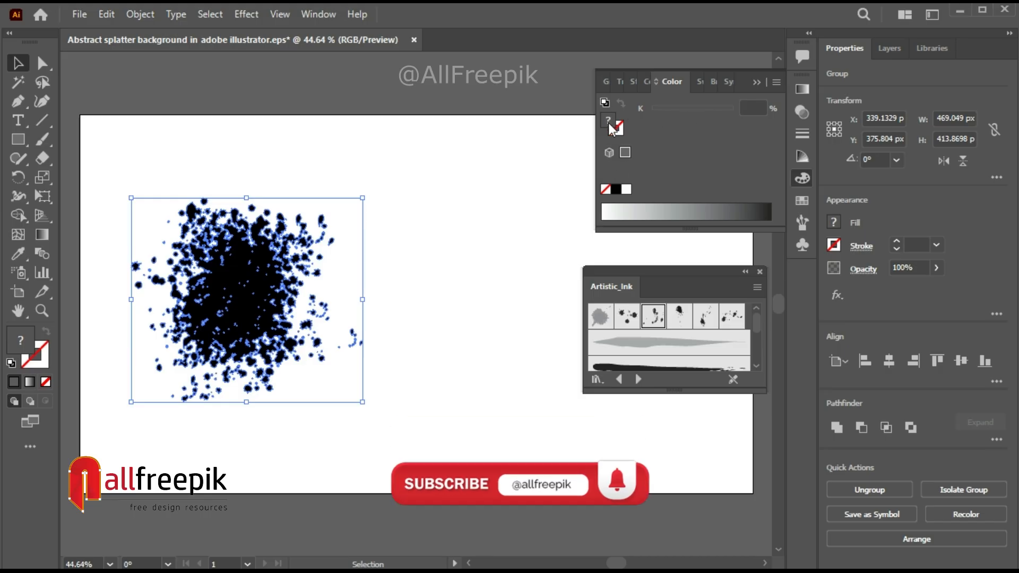
click(802, 200)
click(729, 131)
click(455, 191)
Step: Place a scaled-down copy of the red splatter at its upper right and fill it with a light pink tint
drag(244, 289, 375, 237)
key(ctrl+z)
click(494, 302)
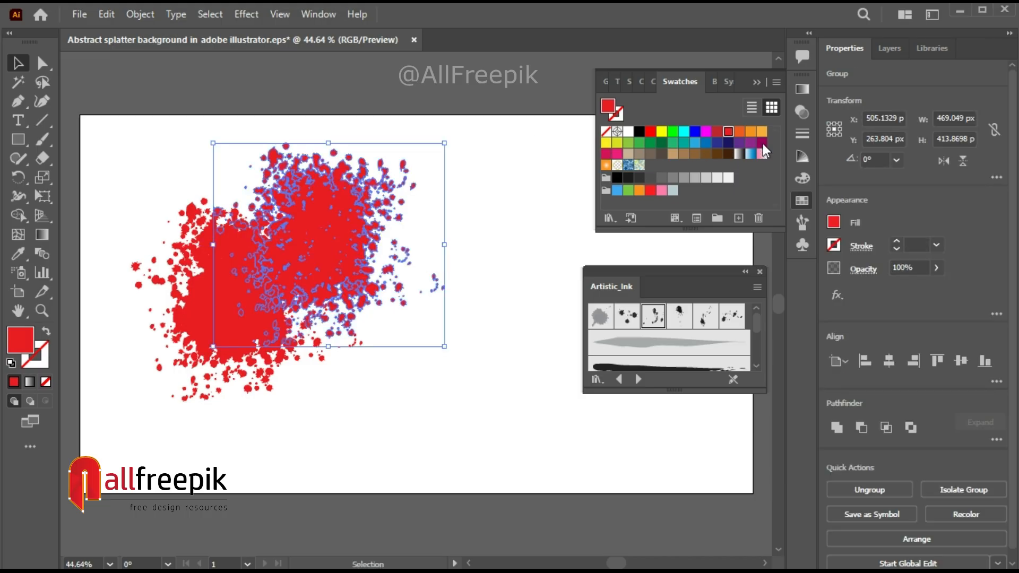
click(802, 156)
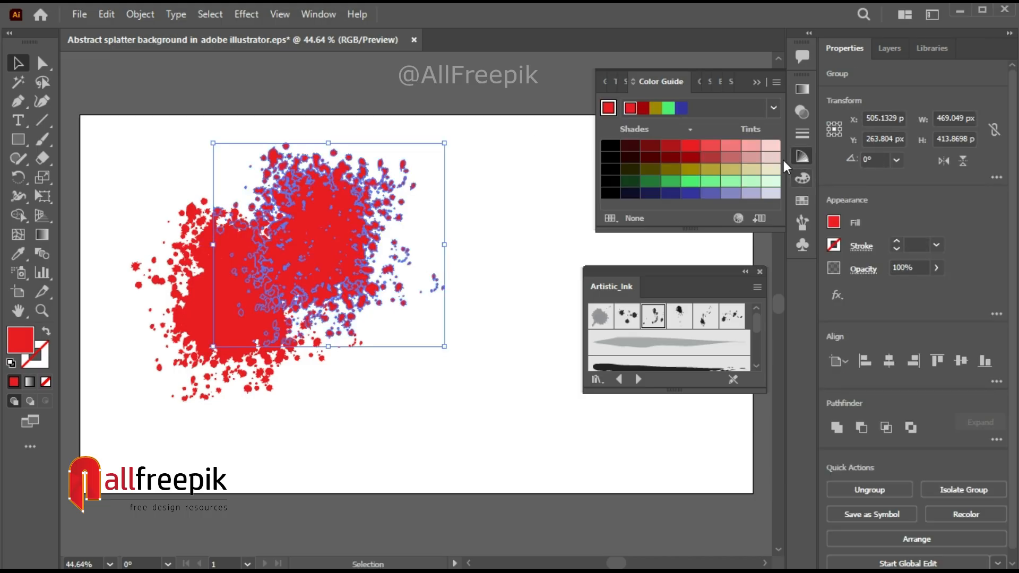
click(751, 146)
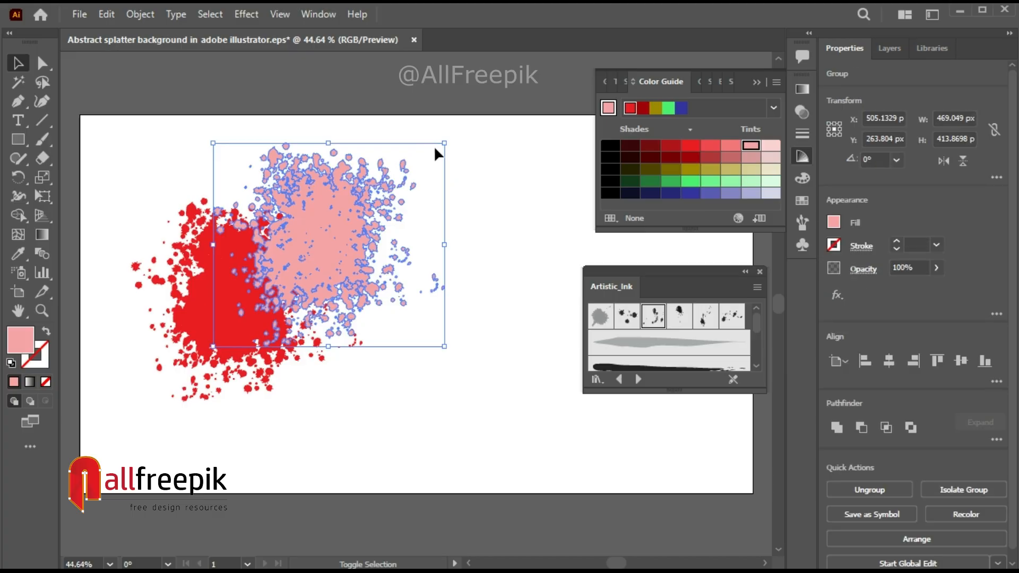
drag(445, 144, 359, 200)
Step: Add a coral-red copy at the main splatter's lower left, rotated about 25° and scaled down
drag(284, 272, 174, 350)
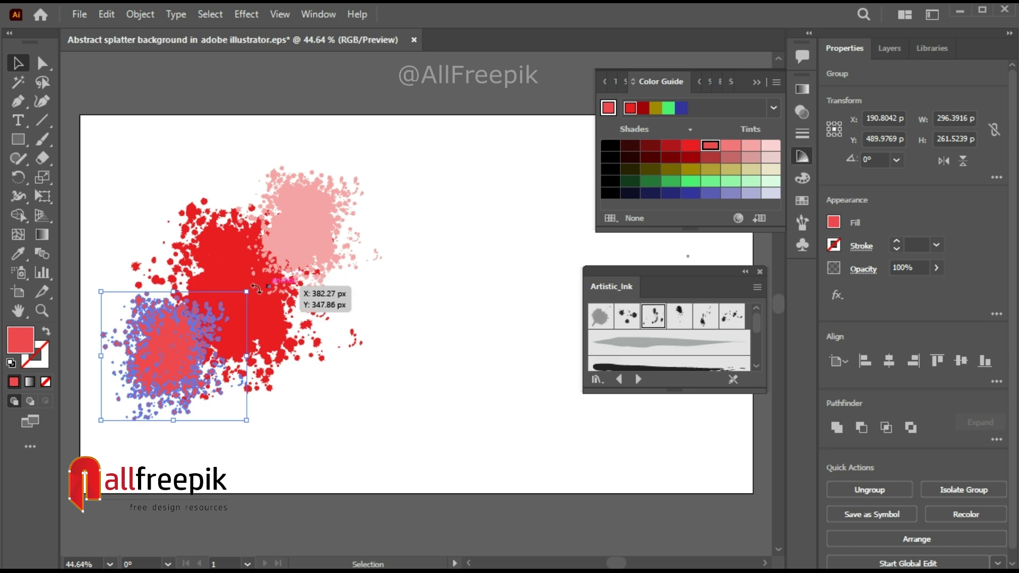
drag(253, 429, 279, 390)
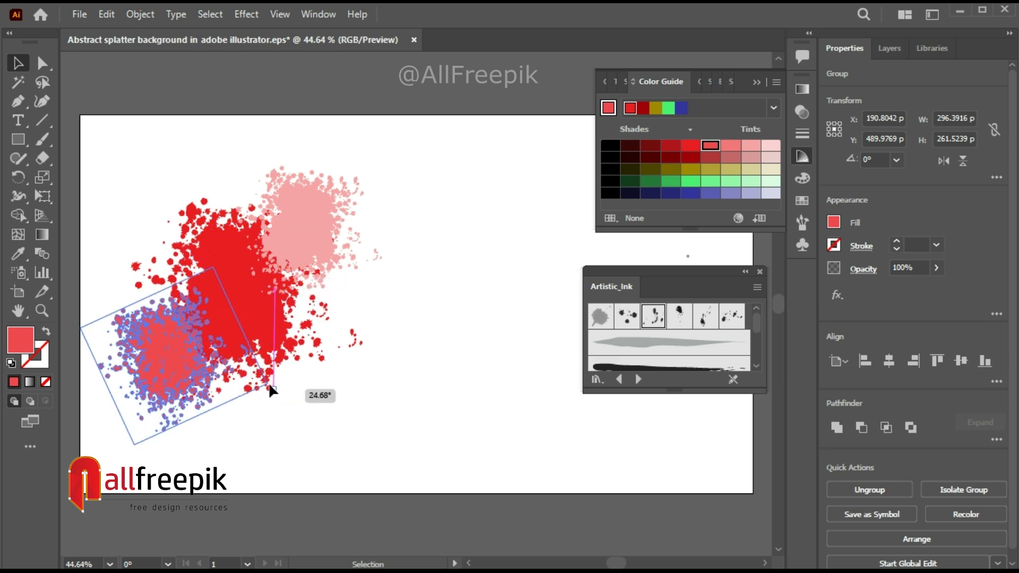
drag(217, 269, 202, 303)
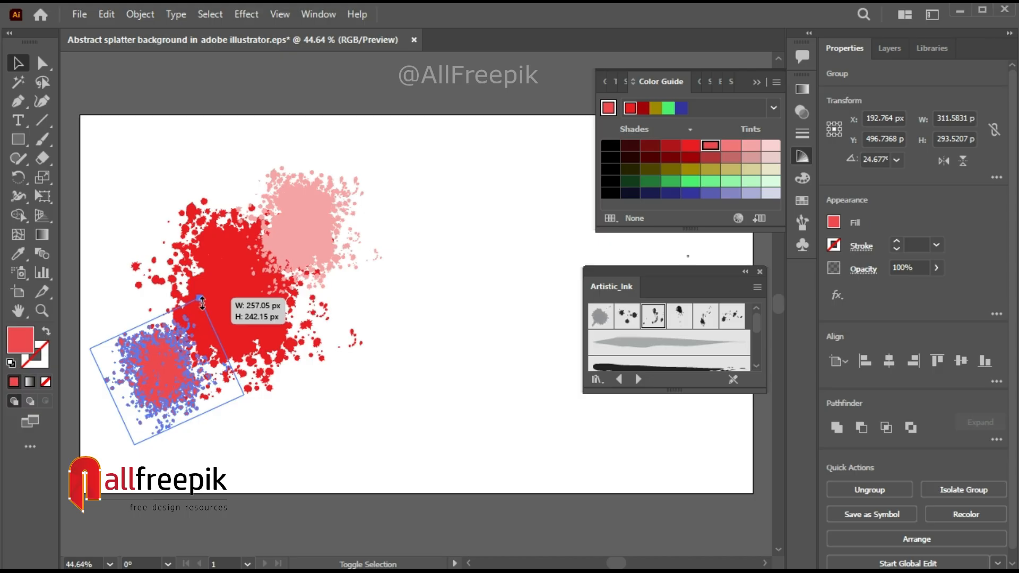
drag(199, 313, 197, 313)
drag(164, 373, 173, 346)
Step: Nudge the light pink splatter slightly down and left over the main red splatter
click(470, 341)
drag(304, 240, 296, 248)
click(461, 325)
click(312, 245)
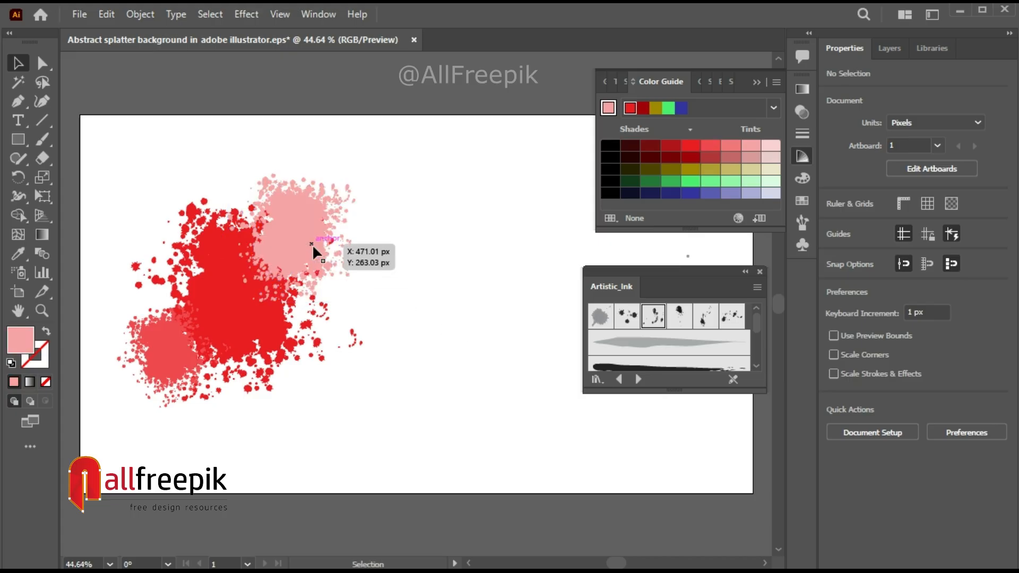
Step: Duplicate the coral splatter onto the main splatter's lower part, rotate it to about 59° and scale it to about 142 × 152 px
click(180, 346)
drag(171, 351, 229, 349)
drag(249, 315, 250, 316)
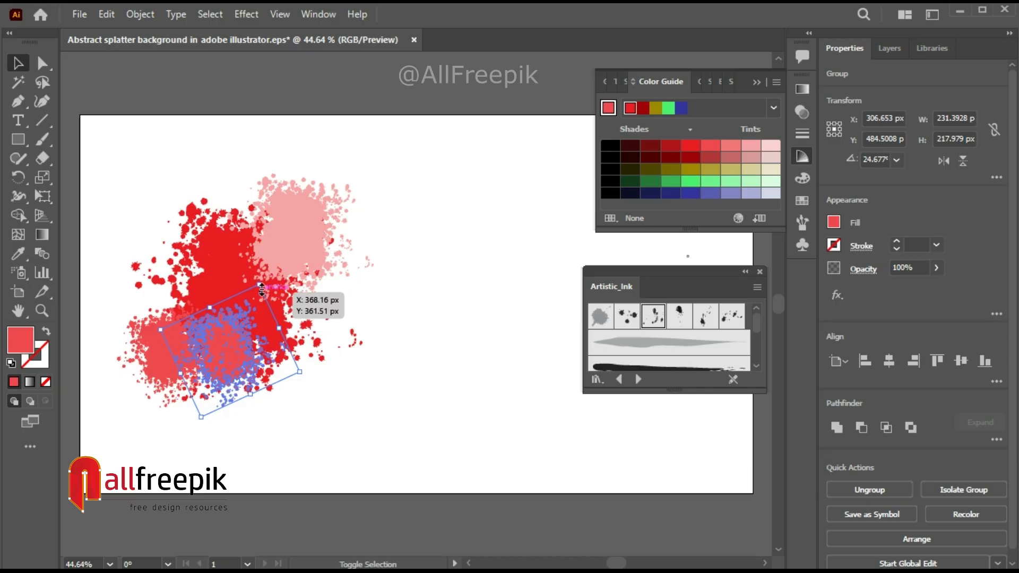
drag(313, 381, 331, 329)
drag(218, 280, 225, 321)
drag(231, 362, 230, 323)
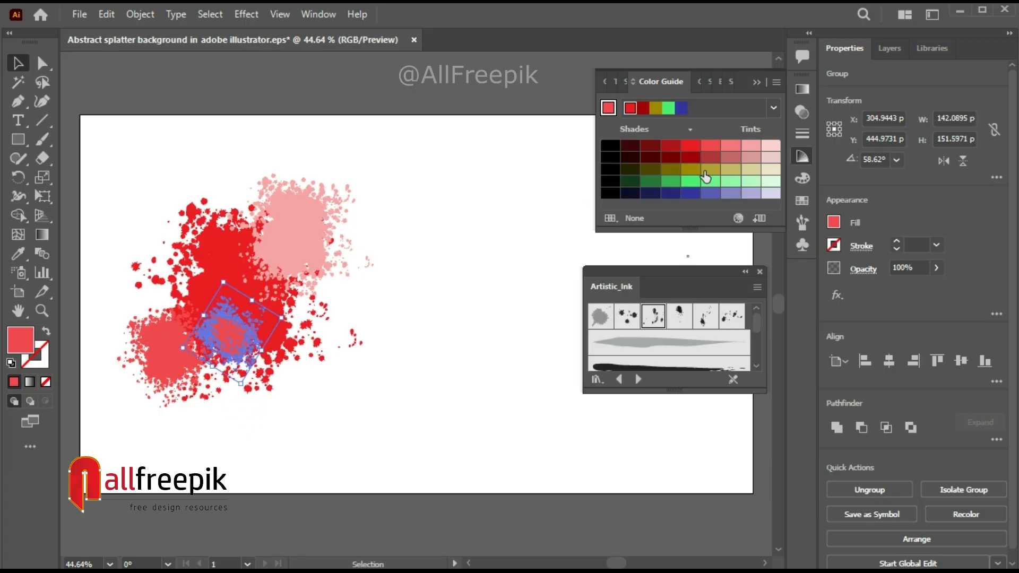
Step: Fill the small central copy with a dark red shade and nudge it slightly down and right
click(667, 150)
click(484, 355)
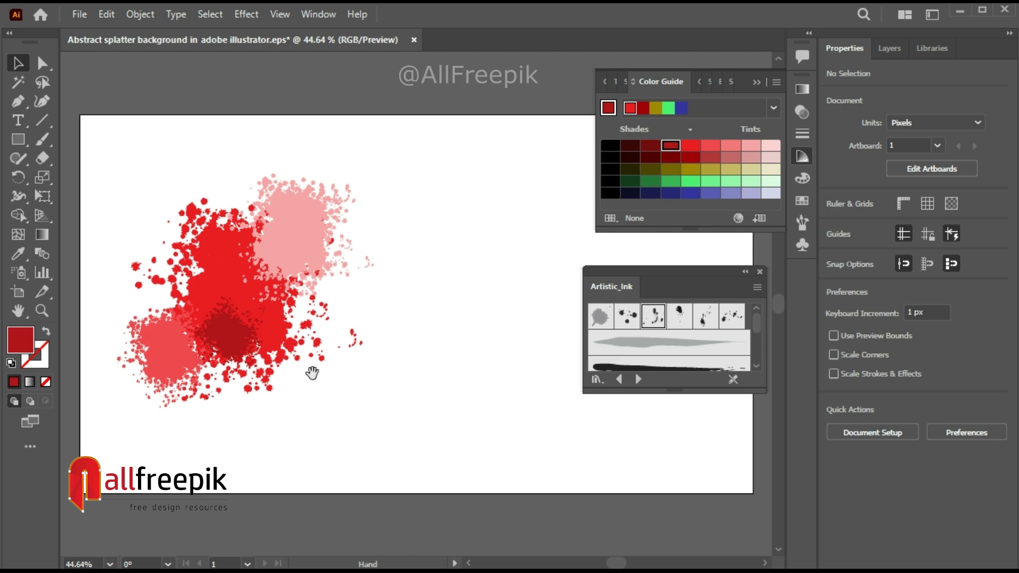
drag(245, 350, 255, 359)
Step: Select all four red-toned splatters and duplicate the cluster about 262 px to the right
drag(484, 430, 133, 228)
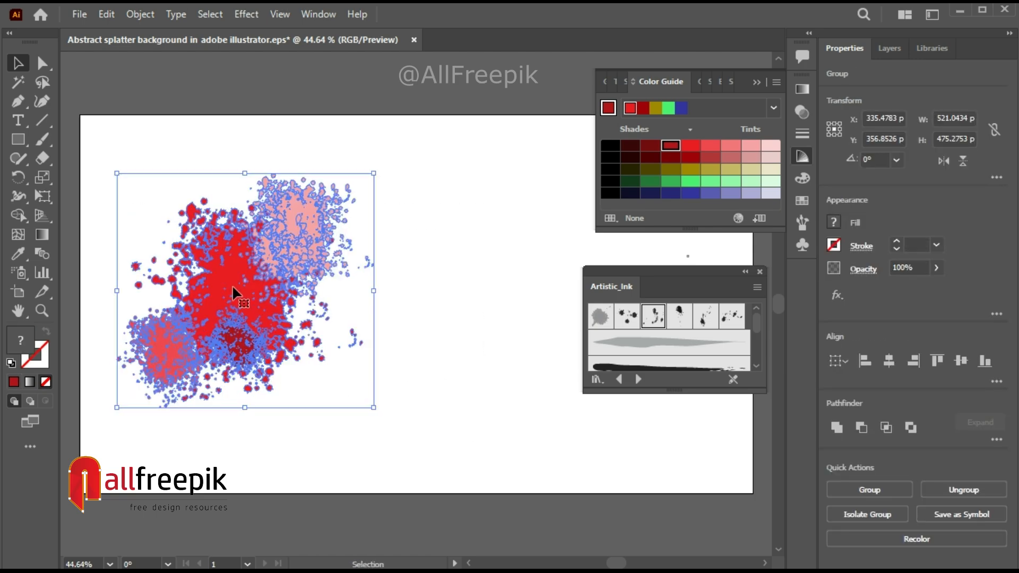
drag(228, 289, 403, 297)
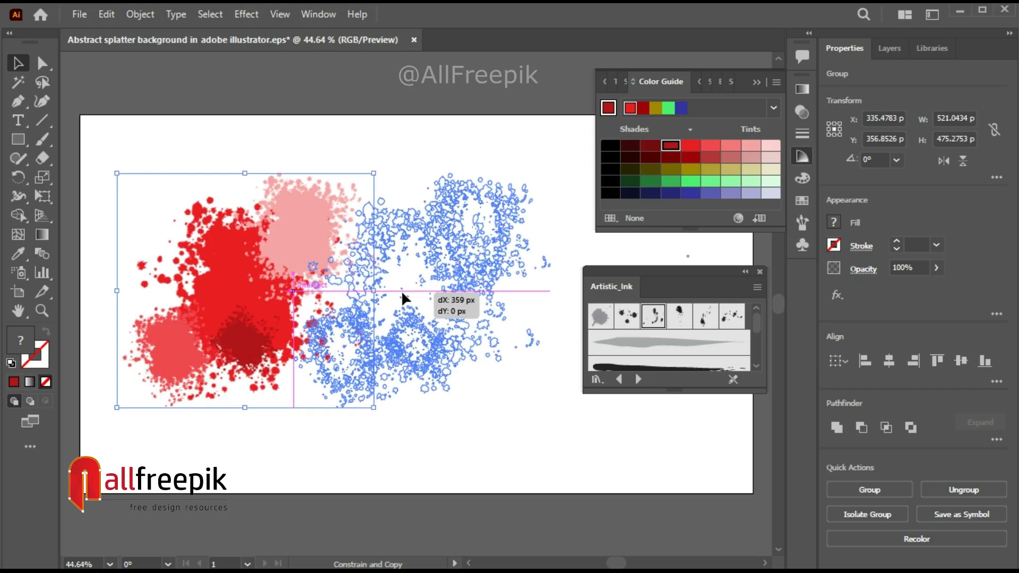
drag(520, 408, 521, 409)
drag(396, 323, 359, 317)
Step: Recolor the duplicated cluster to blue-violet tones with Recolor Artwork, rotating the linked color handles on the wheel
click(140, 15)
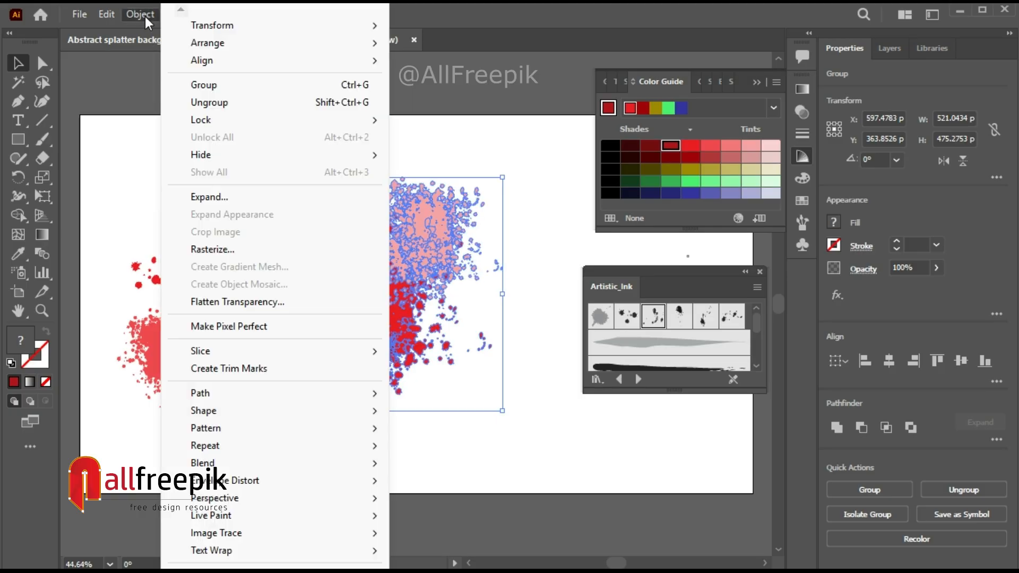
click(106, 14)
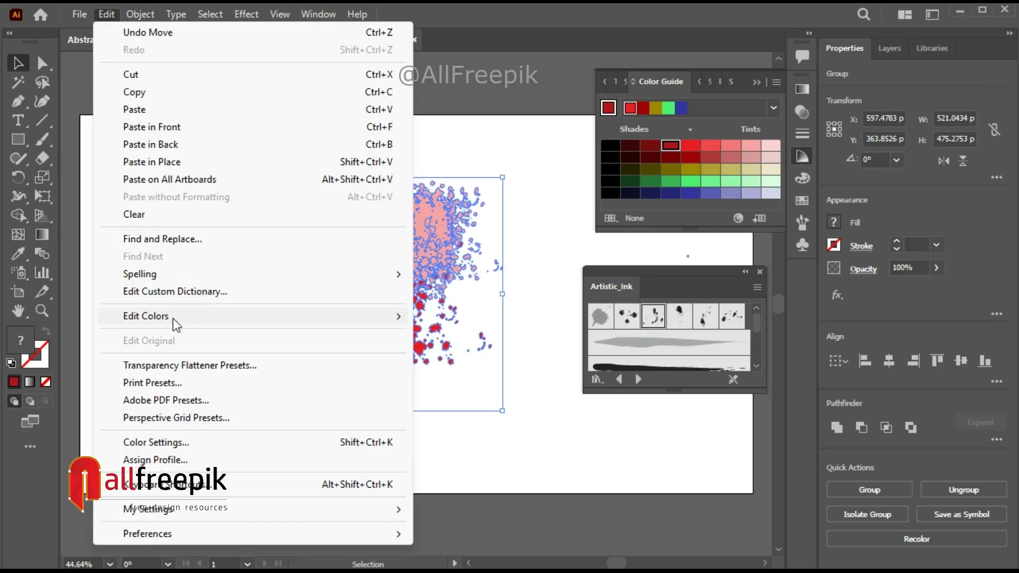
mouse_move(173, 317)
mouse_move(523, 334)
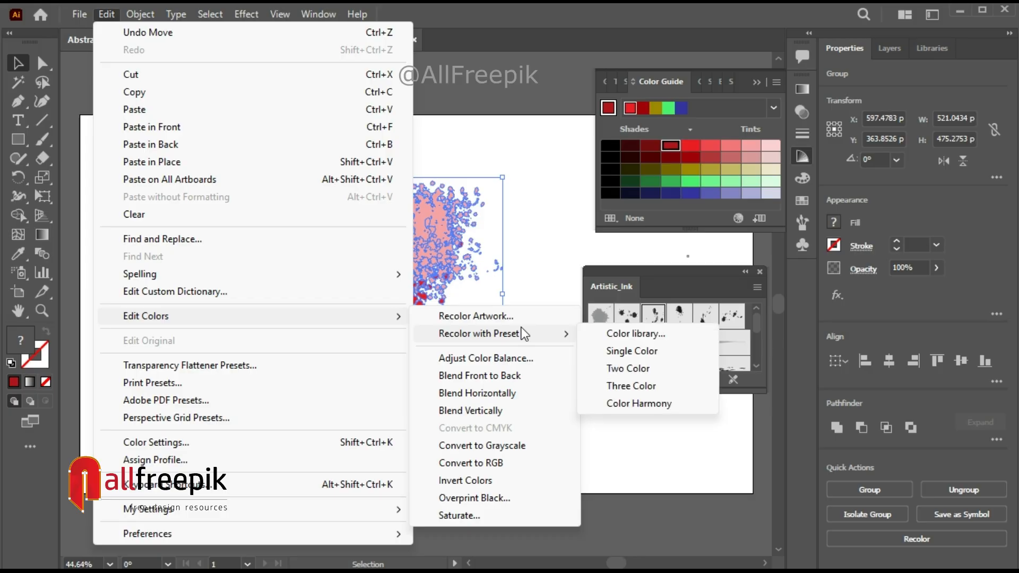
click(520, 316)
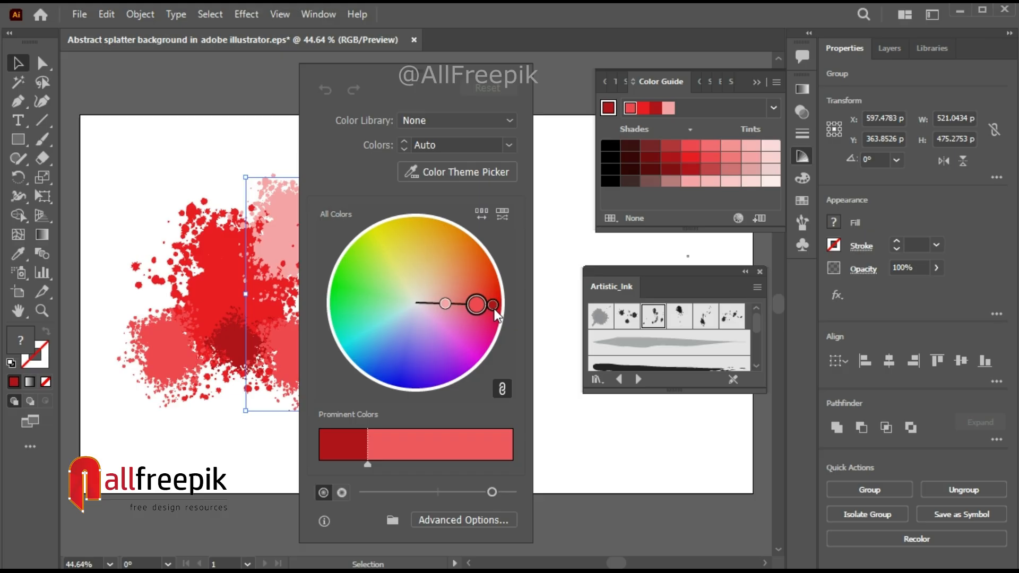
drag(495, 308, 430, 379)
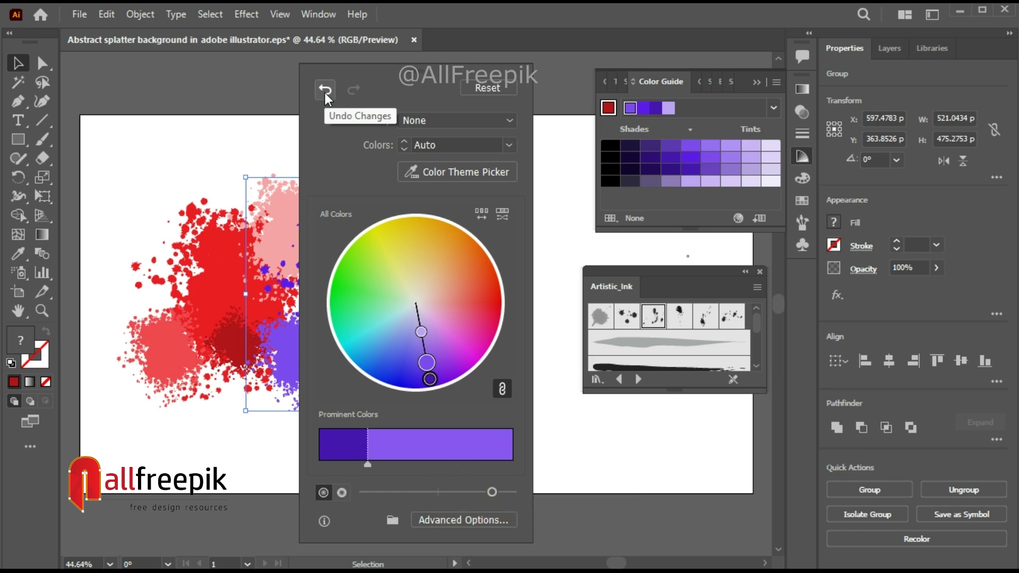
click(581, 453)
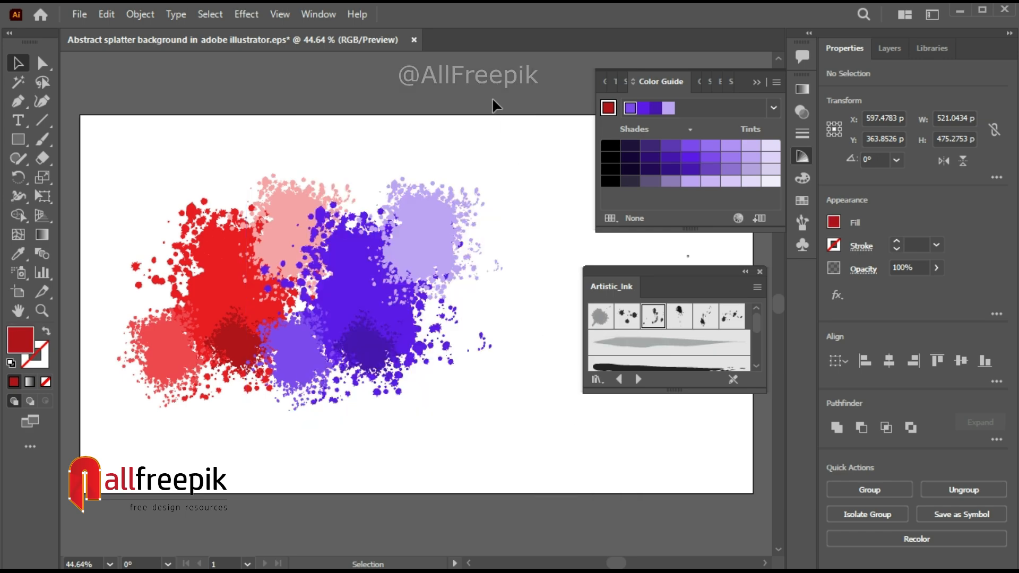
Step: Select all the violet splatters and duplicate the cluster about 253 px horizontally to the right
click(406, 299)
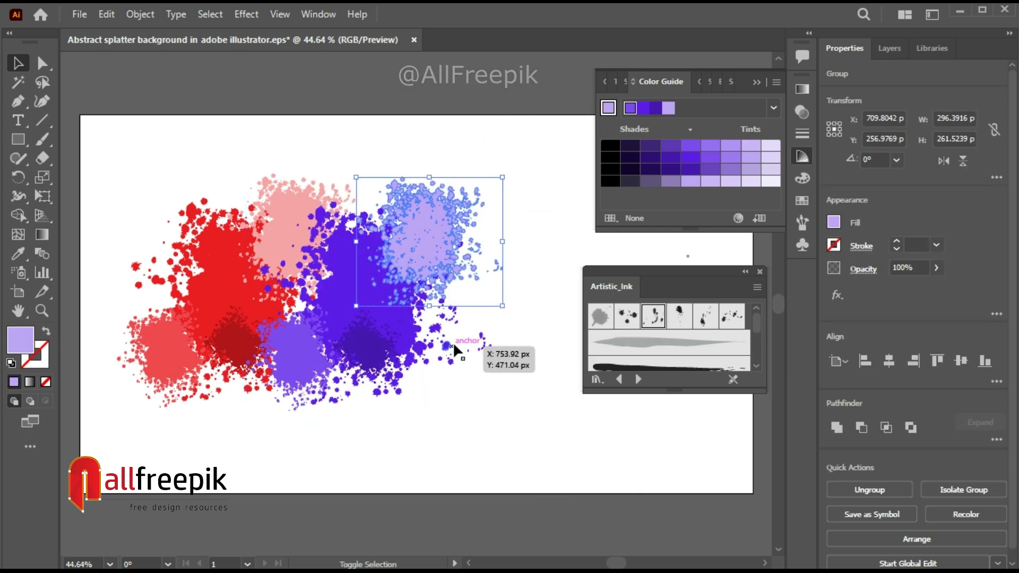
shift+click(377, 346)
shift+click(297, 349)
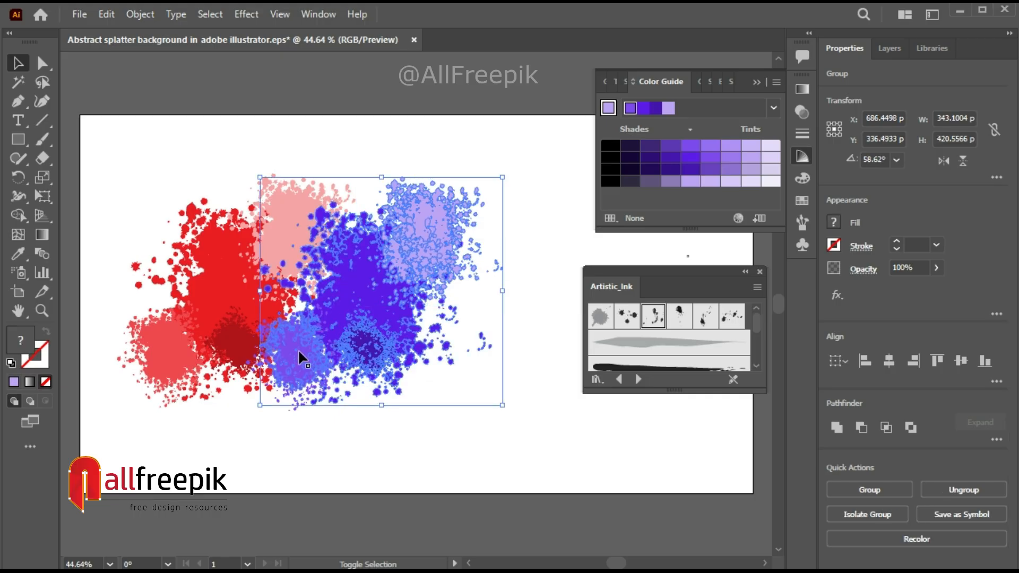
mouse_move(420, 298)
mouse_down()
mouse_move(277, 287)
mouse_move(407, 288)
mouse_up()
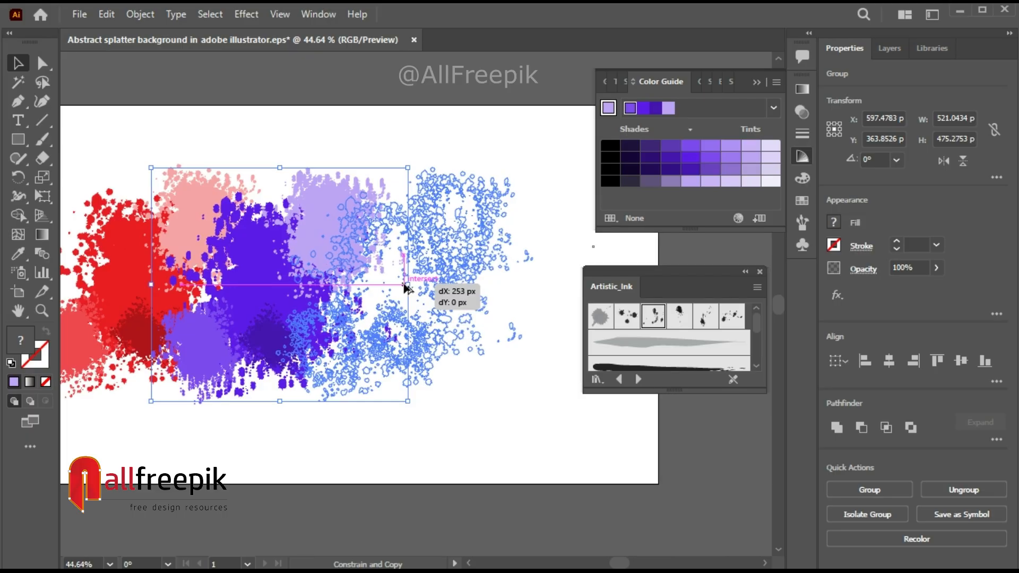
drag(481, 275, 481, 273)
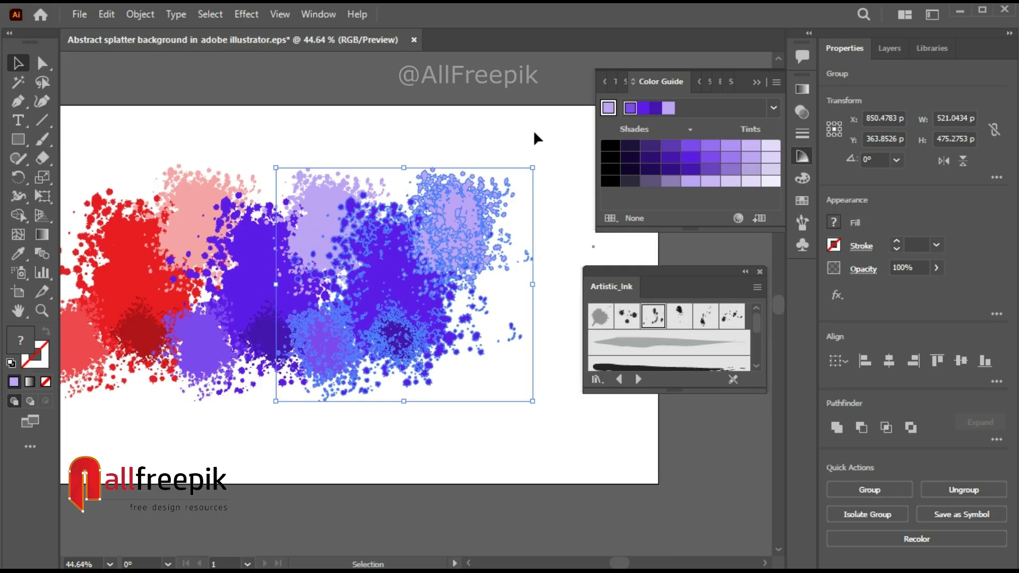
Step: Recolor the new violet copy to magenta-pink tones with Recolor Artwork
click(141, 15)
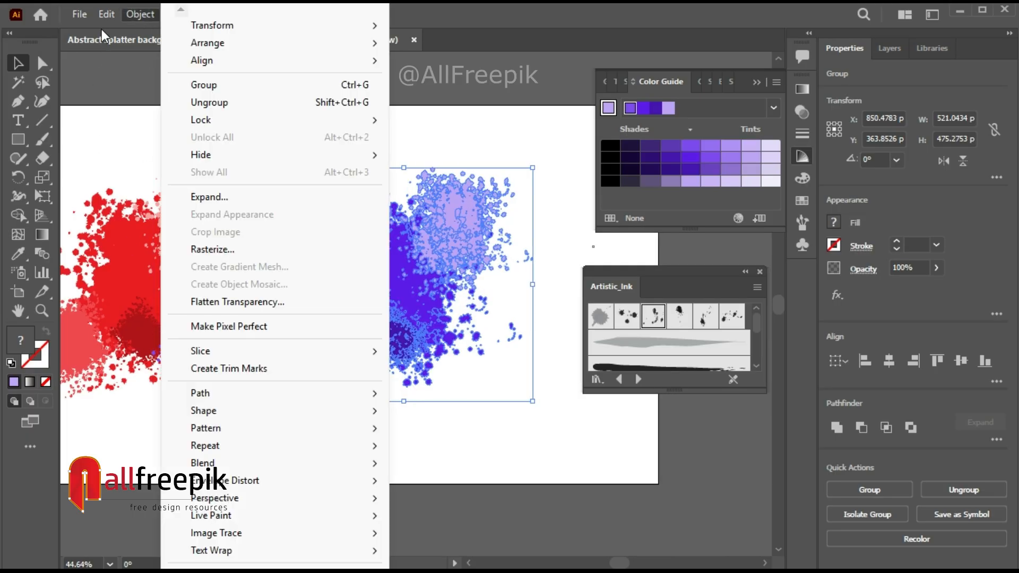
mouse_move(103, 15)
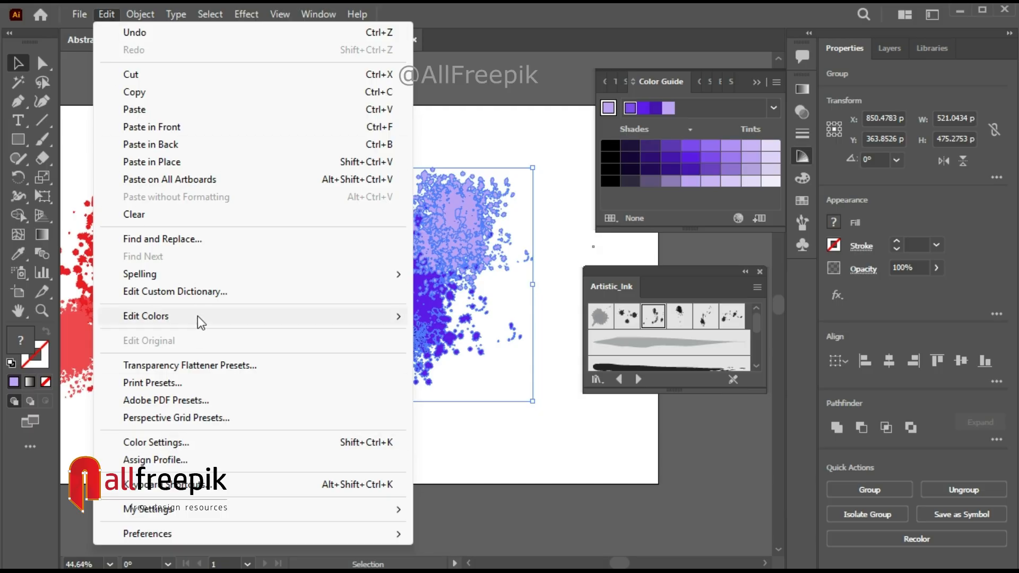
mouse_move(198, 316)
click(454, 317)
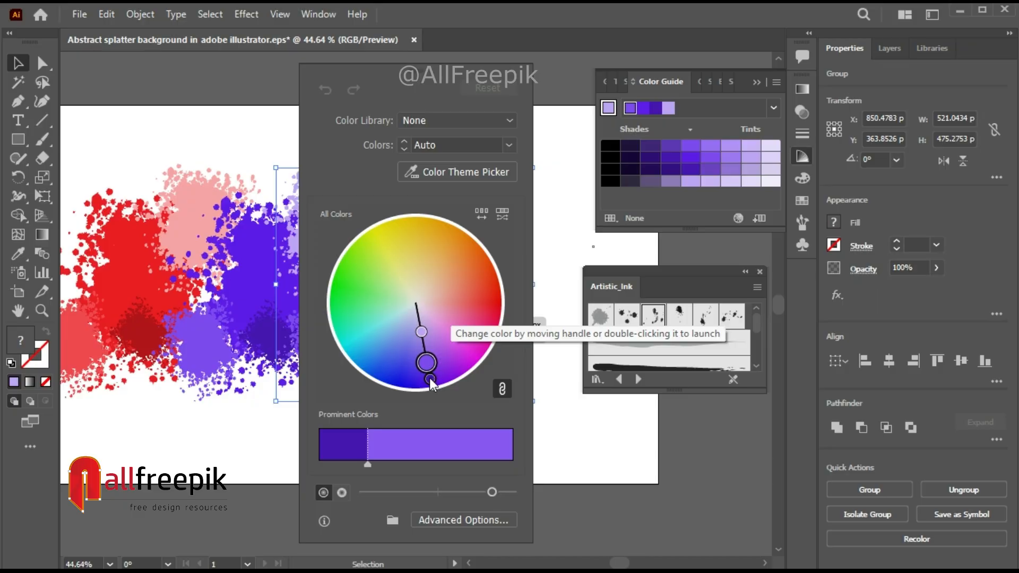
drag(430, 380, 437, 217)
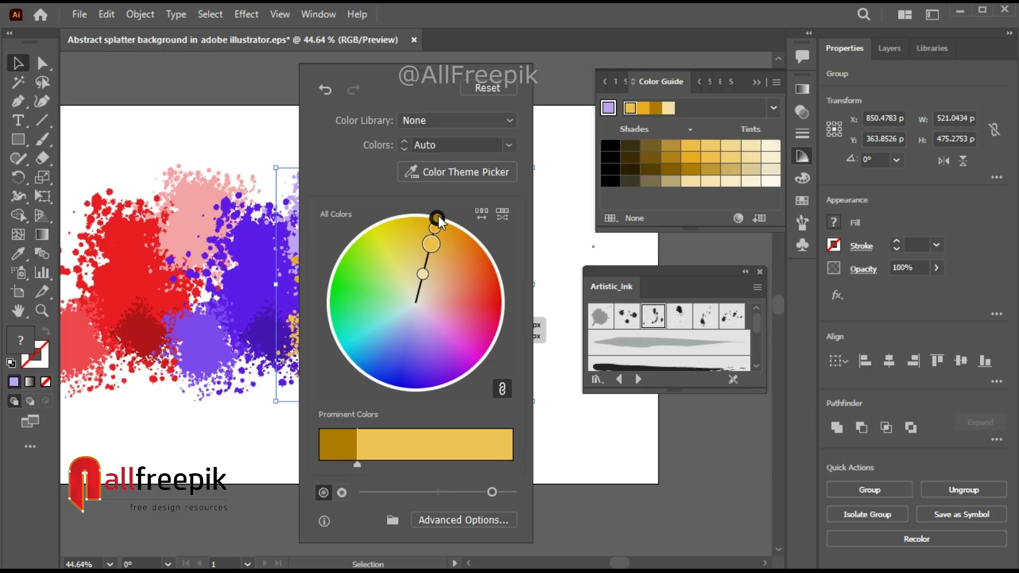
drag(438, 217, 493, 338)
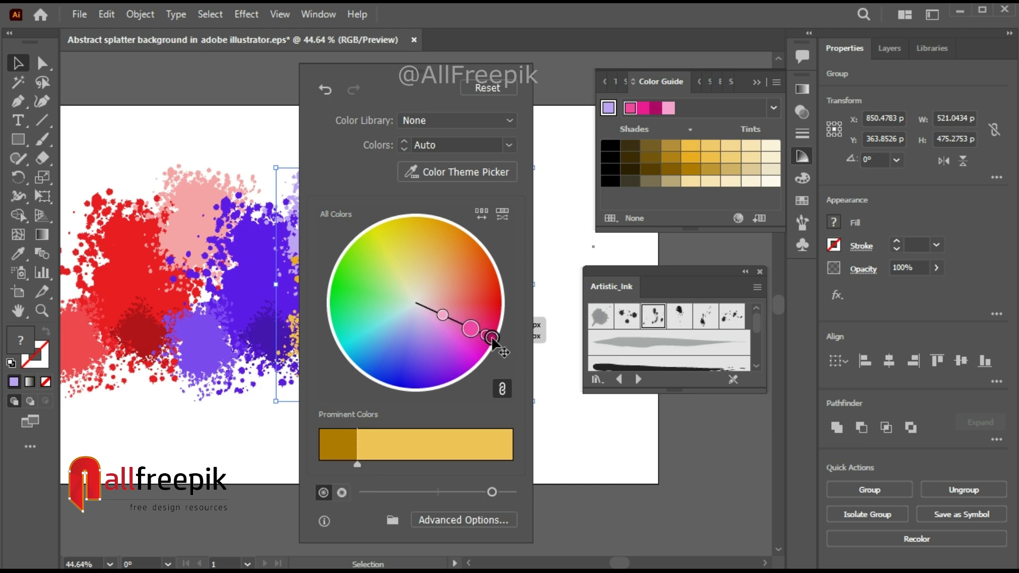
click(559, 164)
drag(494, 256, 439, 230)
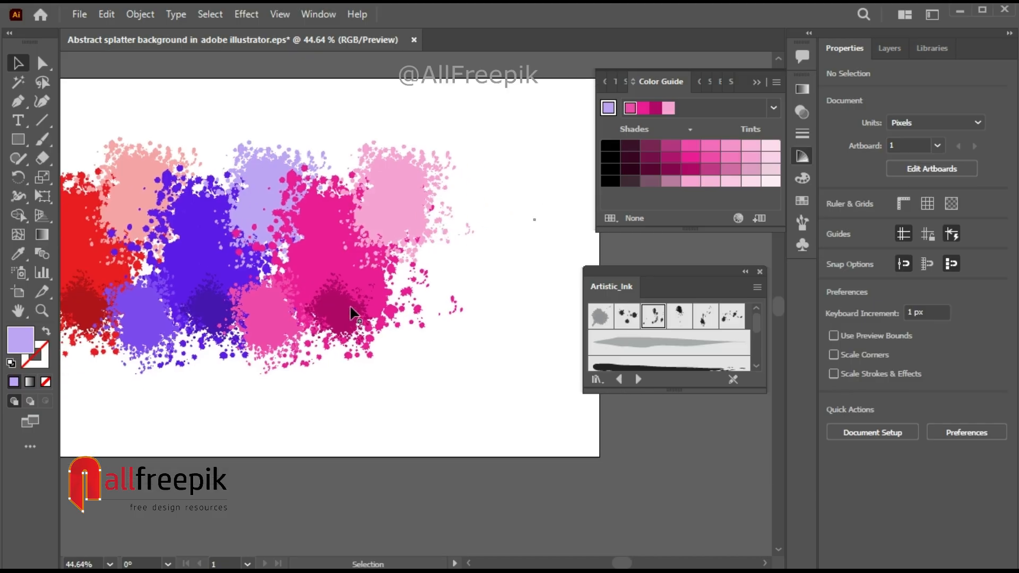
click(356, 271)
shift+click(387, 207)
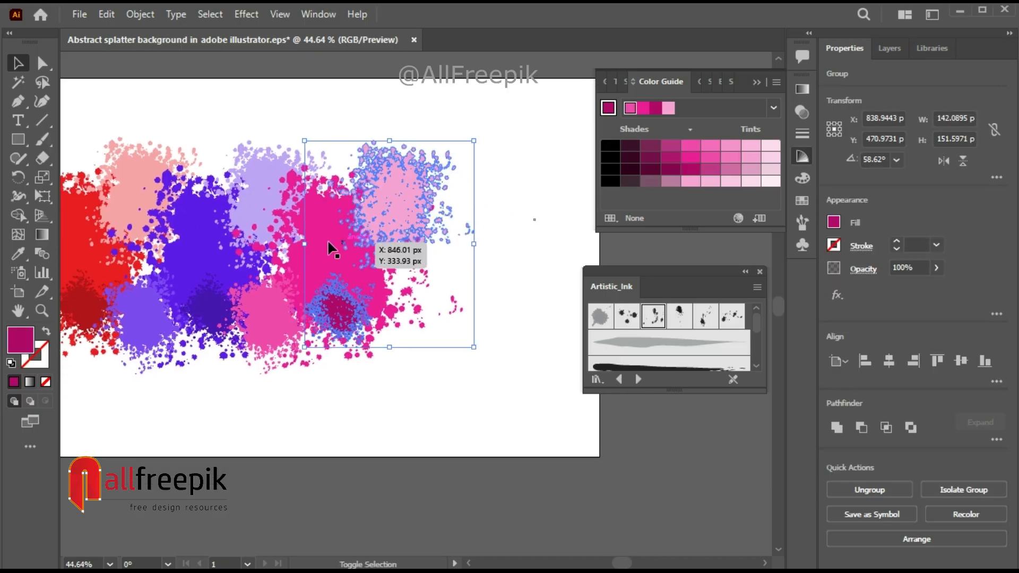
shift+click(330, 246)
shift+click(254, 329)
drag(325, 259, 346, 258)
key(ctrl+z)
click(515, 263)
Step: Select all the magenta-pink splatters and duplicate the cluster about 238 px to the right
click(417, 201)
shift+click(261, 327)
shift+click(332, 260)
drag(323, 256, 441, 259)
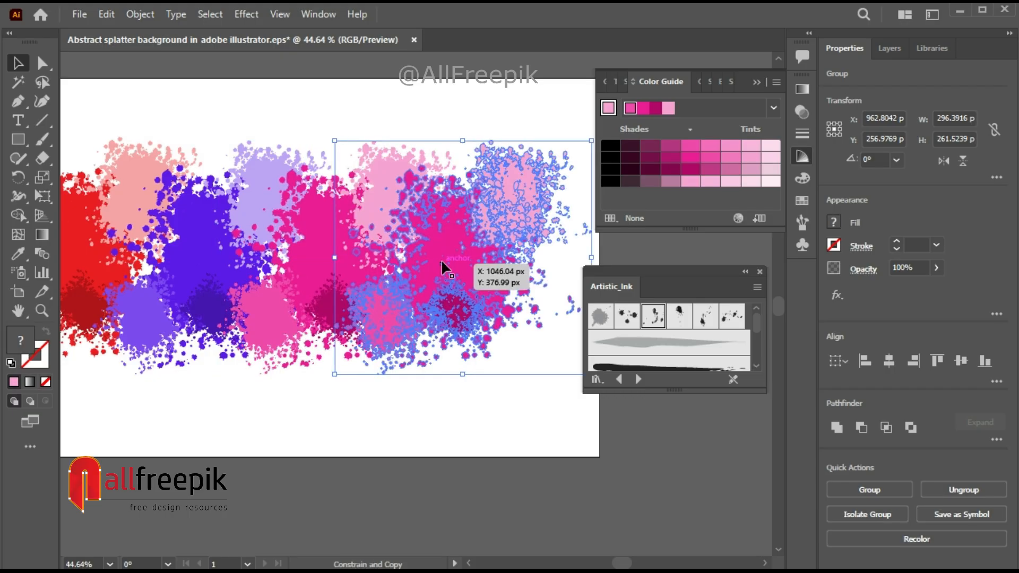
Step: Recolor the rightmost pink copy to bright green tones with Recolor Artwork
click(116, 18)
mouse_move(354, 324)
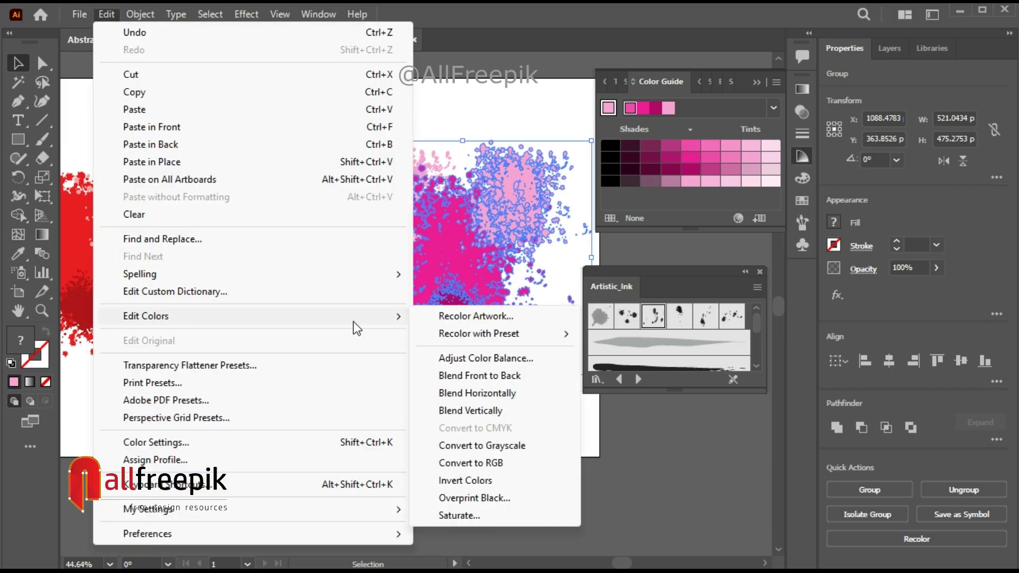
click(441, 318)
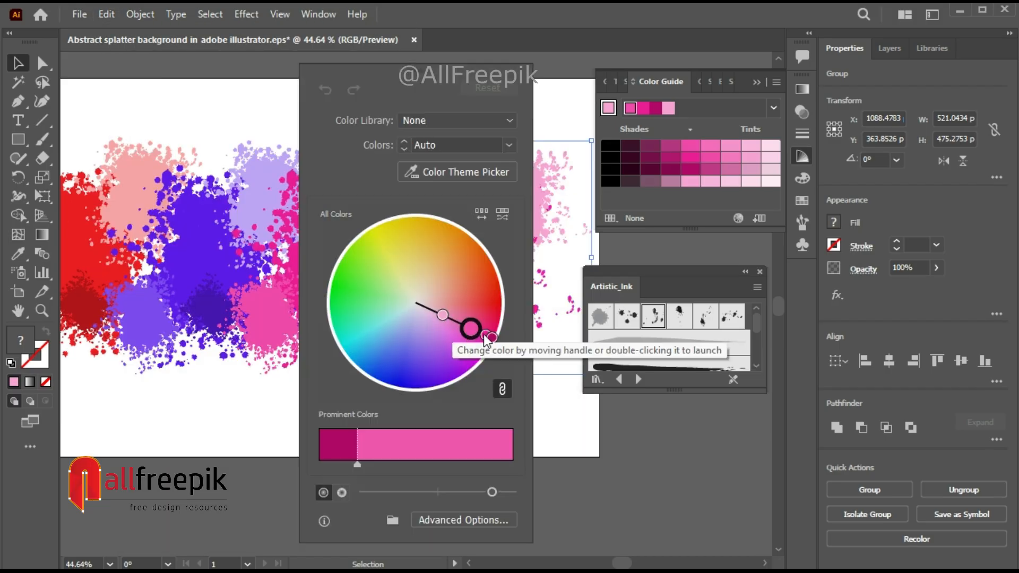
drag(438, 317, 340, 275)
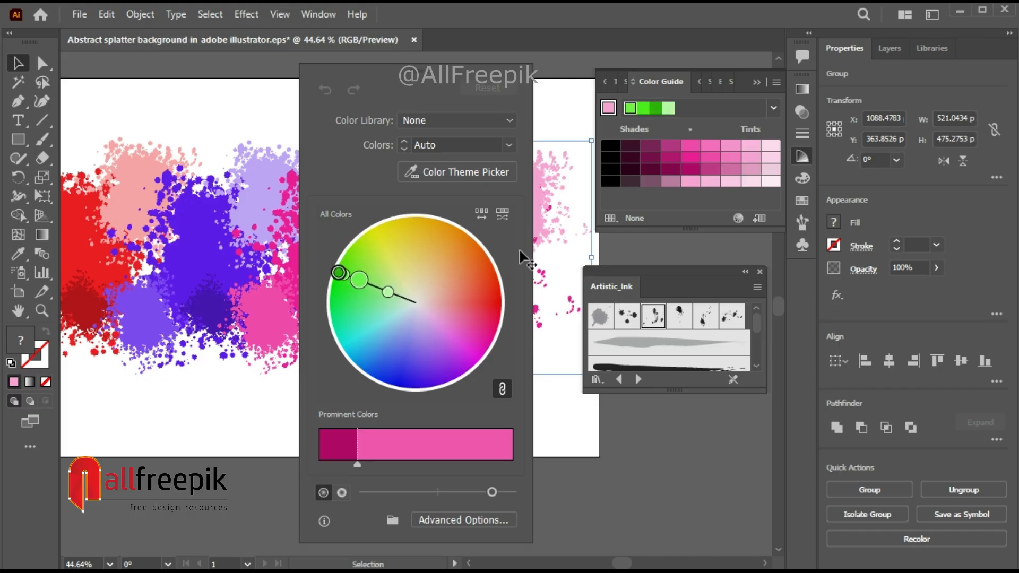
click(673, 432)
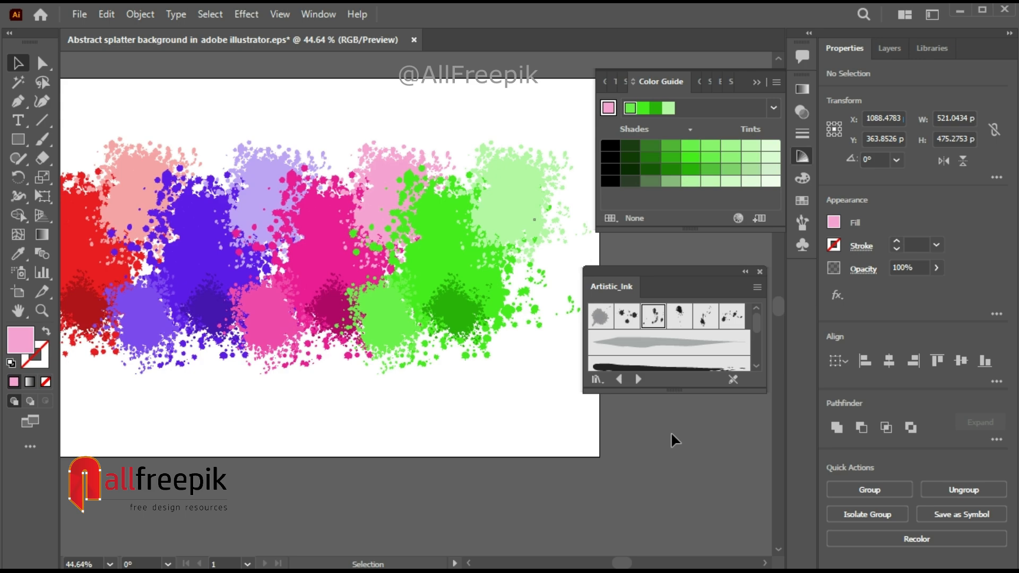
Step: Rearrange the green accents, light below the main splatter and dark above it, then shift dark magenta to its centre and medium pink lower
click(556, 260)
drag(594, 261, 548, 254)
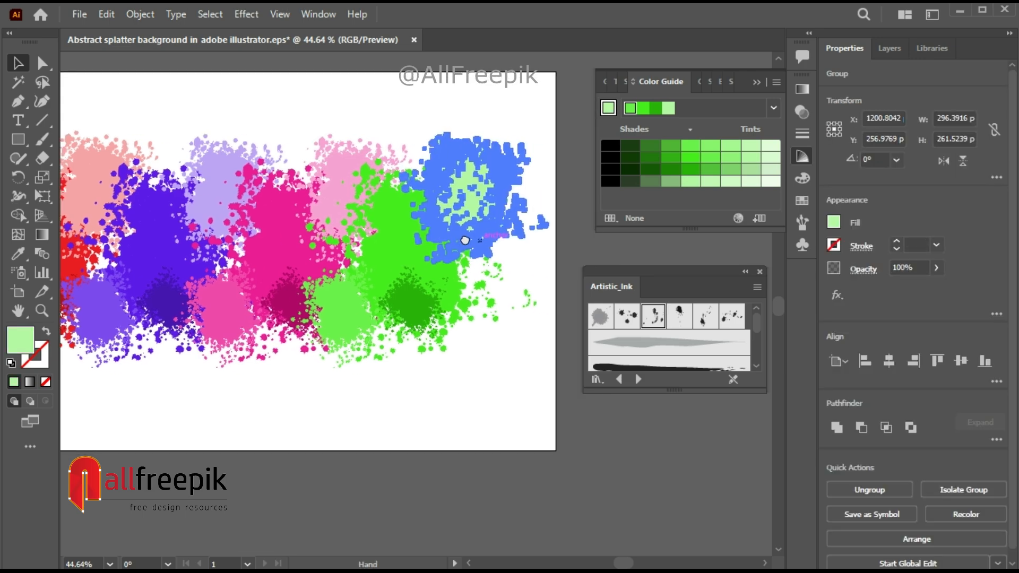
drag(415, 294, 486, 295)
drag(287, 290, 261, 241)
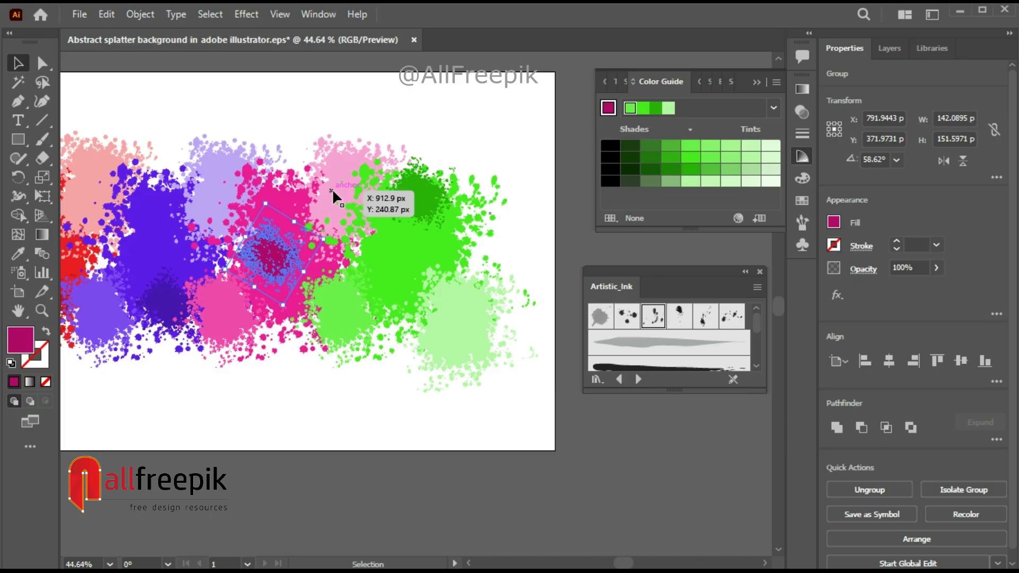
drag(230, 321, 268, 341)
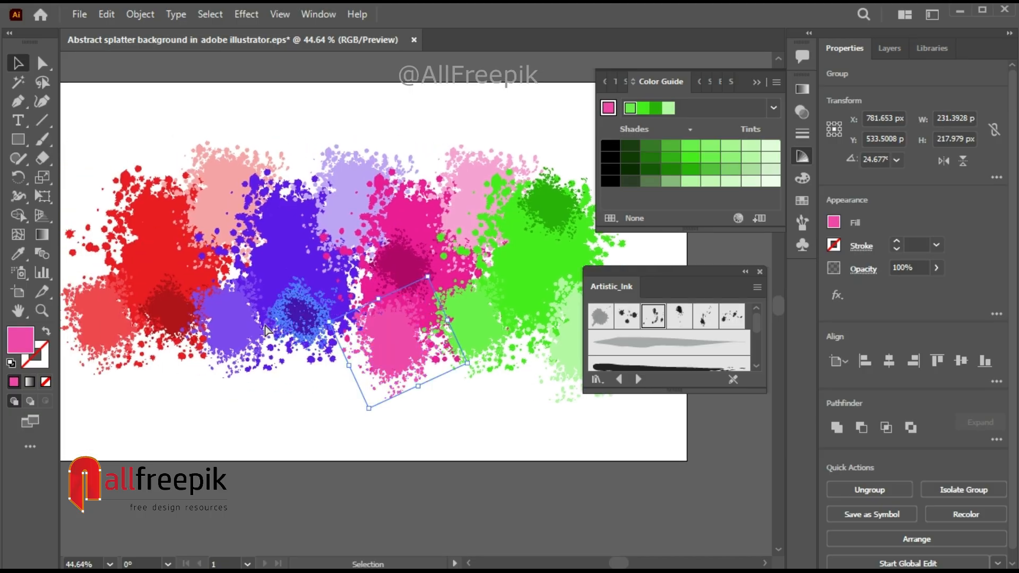
Step: Spread the dark, medium and light violet accents around the main violet splatter, and shift the light red accent up and left
drag(301, 320, 243, 333)
drag(207, 296, 323, 240)
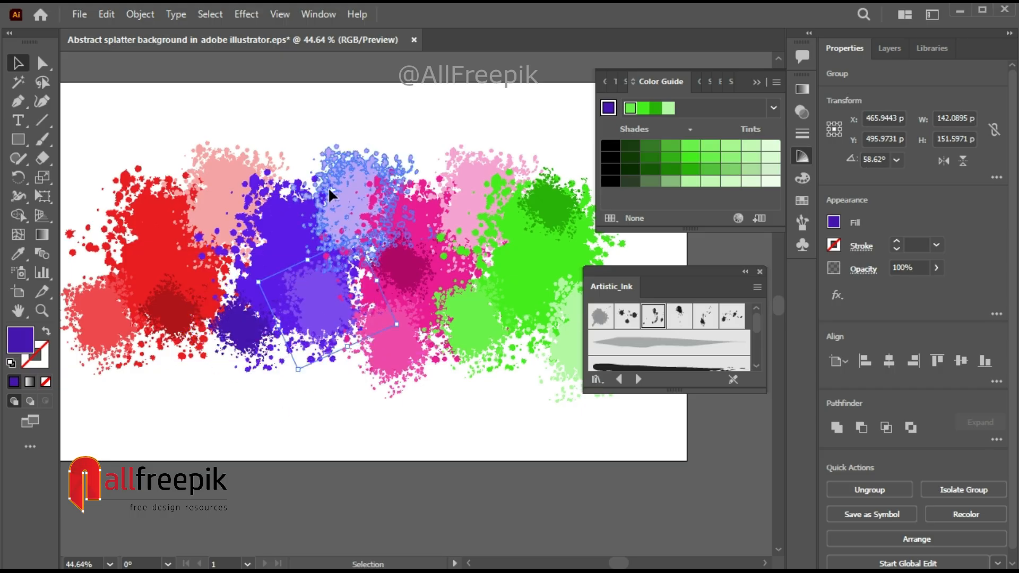
drag(343, 197, 316, 188)
drag(221, 192, 208, 186)
drag(327, 192, 340, 240)
click(591, 475)
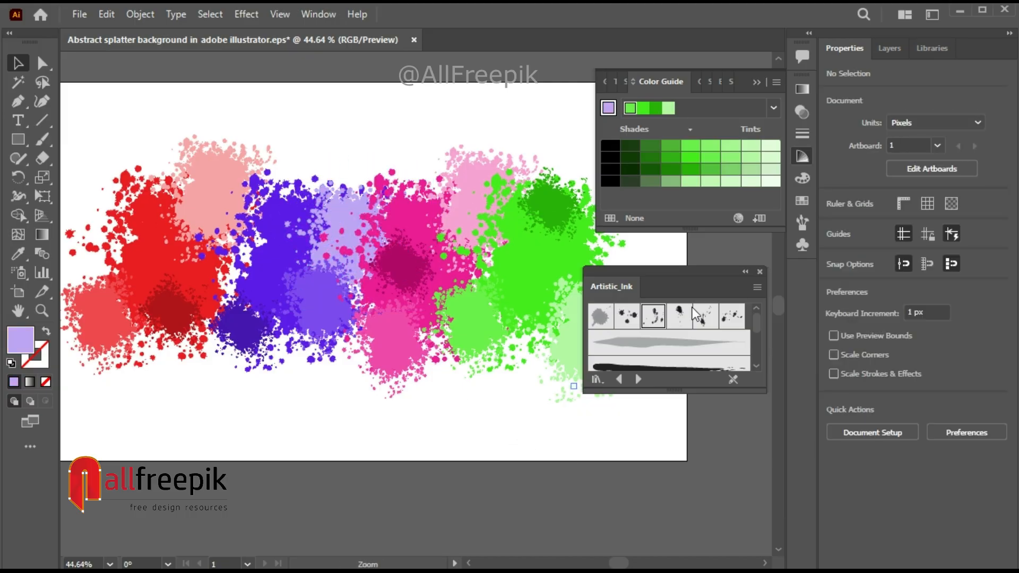
Step: Collapse the Color Guide and the Artistic_Ink brush library, and move the collapsed library clear of the artwork
click(758, 84)
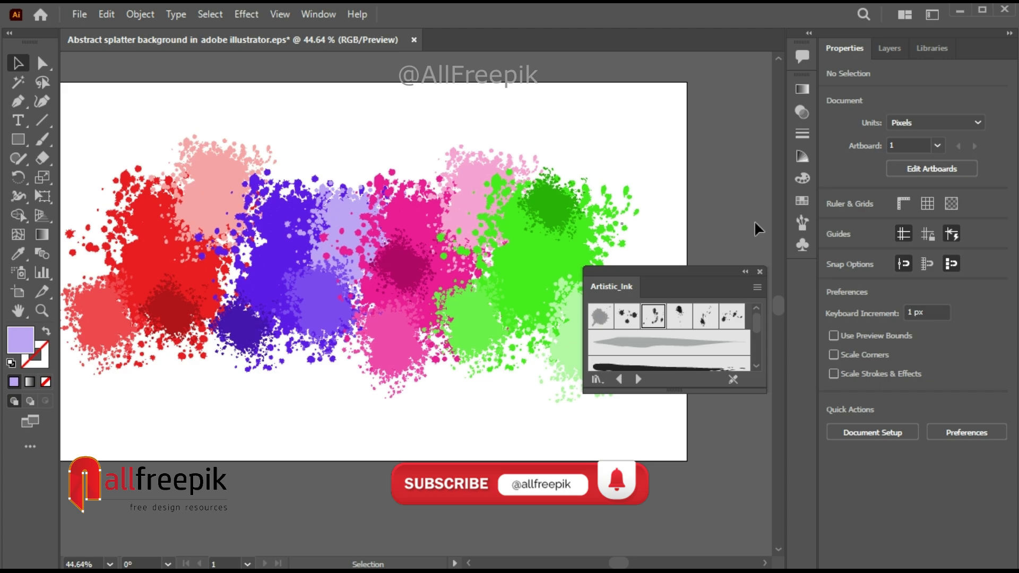
click(746, 271)
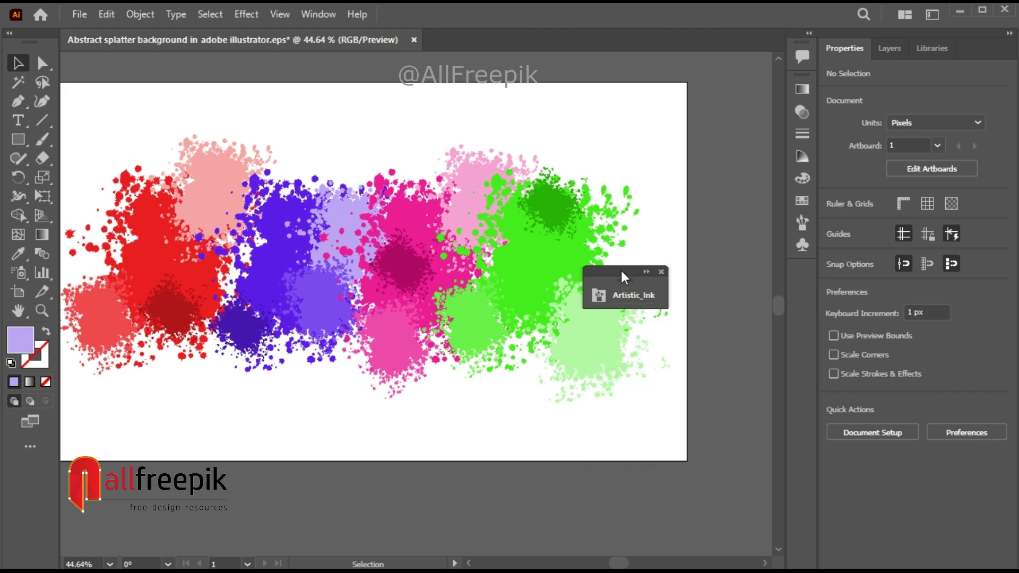
drag(621, 268, 710, 118)
key(ctrl+minus)
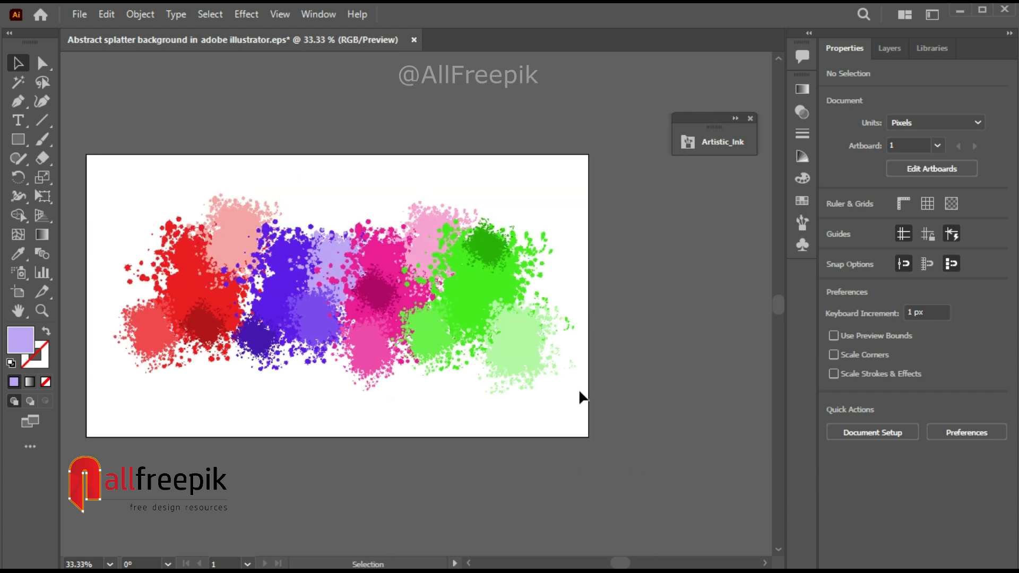
Step: Select all the splatters and scale them up proportionally to about 1335 px wide so they nearly span the artboard's width
click(181, 212)
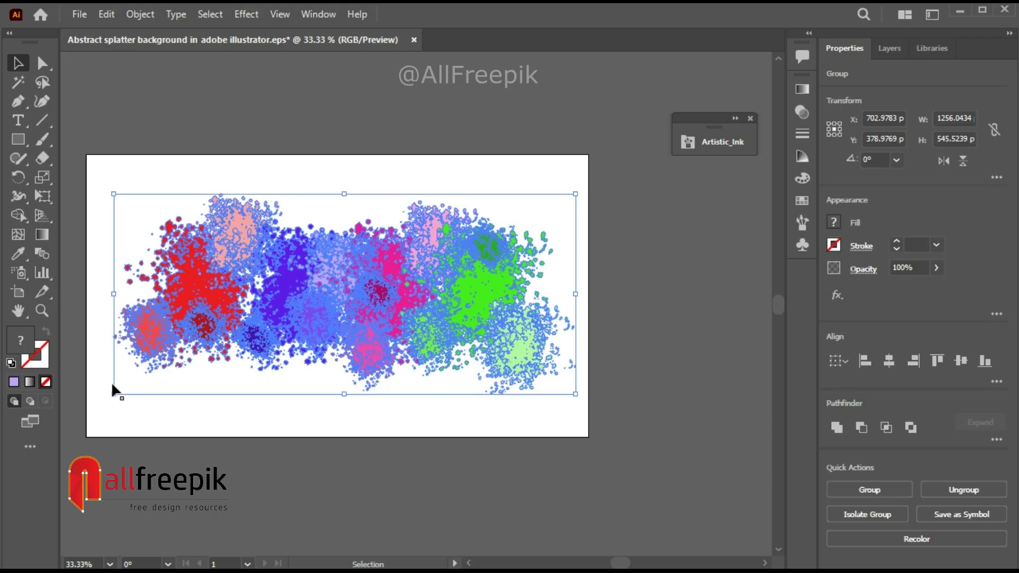
drag(107, 406, 93, 422)
drag(165, 417, 163, 418)
drag(551, 219, 583, 182)
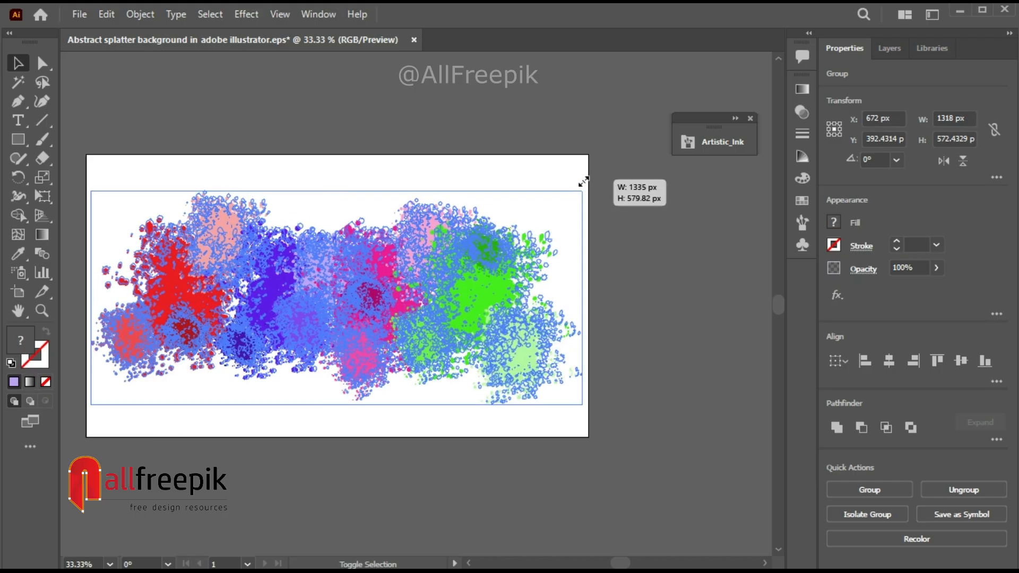
drag(587, 180, 681, 323)
click(680, 323)
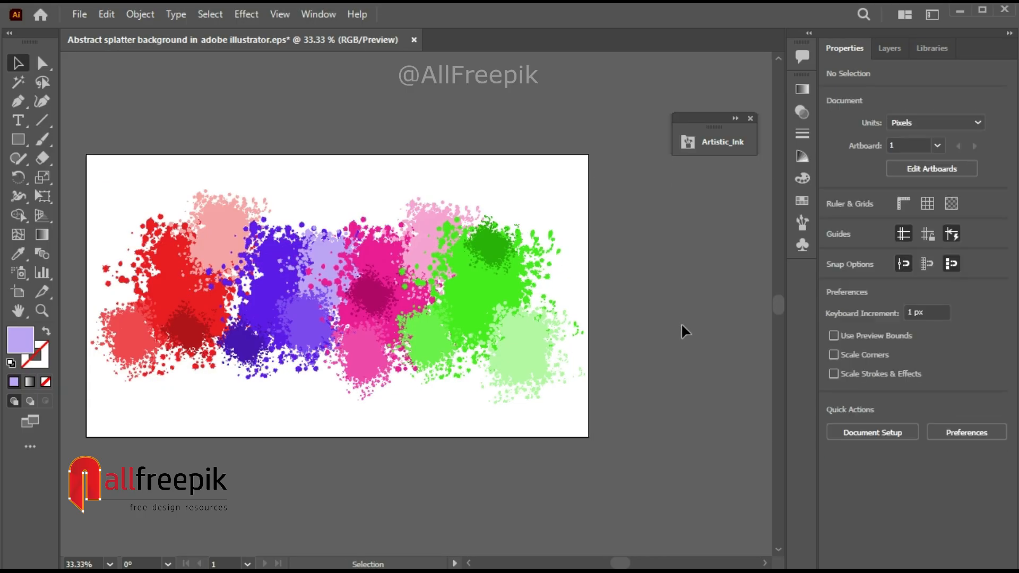
Step: Enlarge the main violet splatter slightly and scale the main green splatter to about 605 × 534 px
click(268, 303)
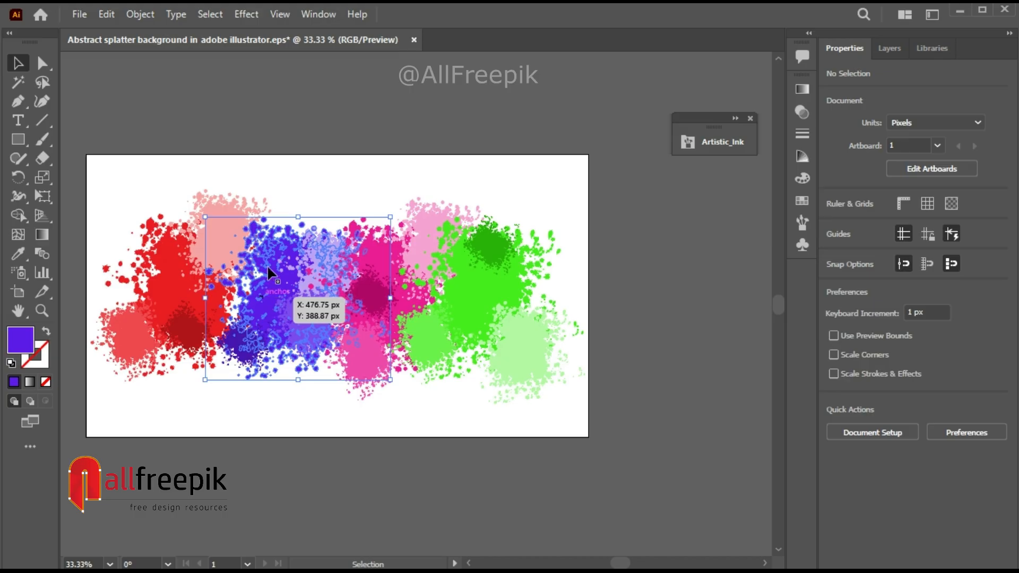
drag(393, 216, 429, 234)
click(593, 321)
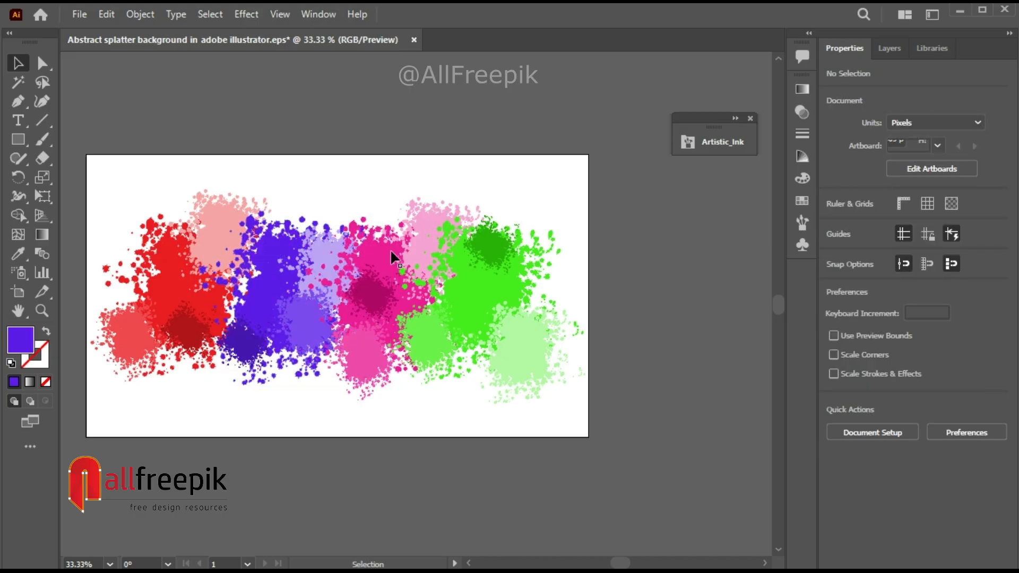
click(391, 250)
click(517, 264)
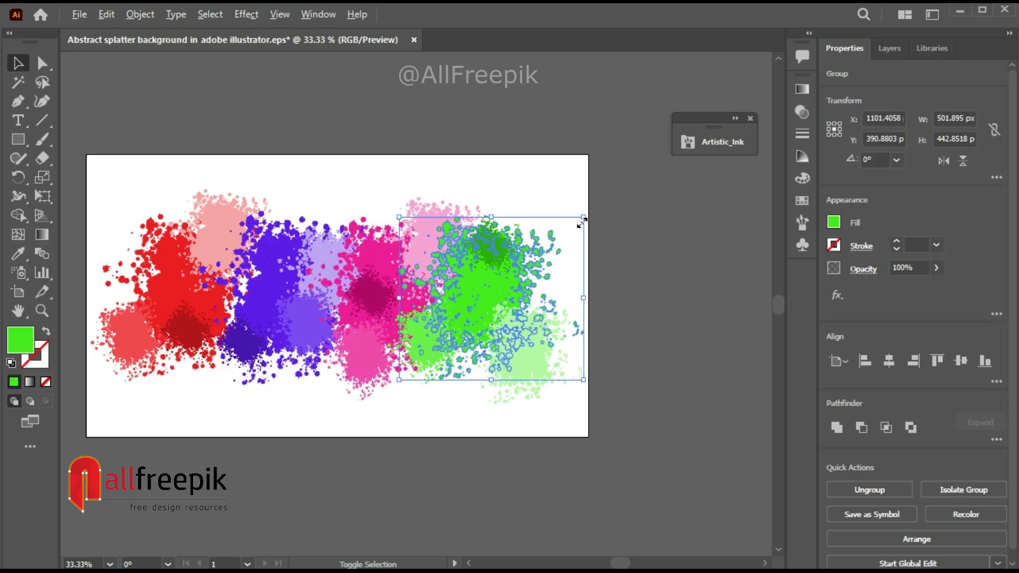
drag(583, 217, 604, 200)
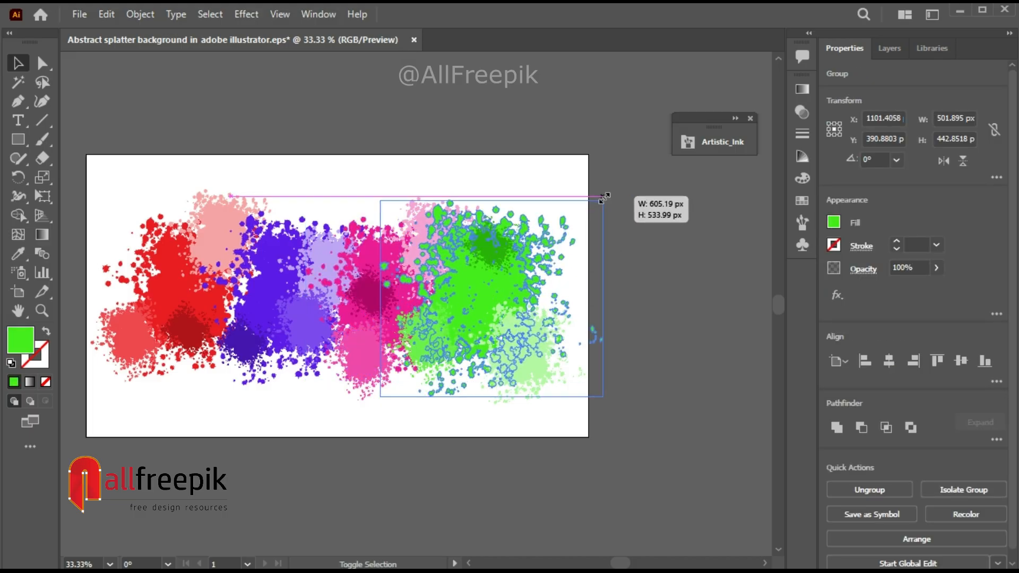
click(664, 324)
Step: Move the light pink splatter slightly up and left, and the light red splatter about 12 px down
drag(419, 224, 412, 211)
click(693, 332)
drag(223, 230, 223, 237)
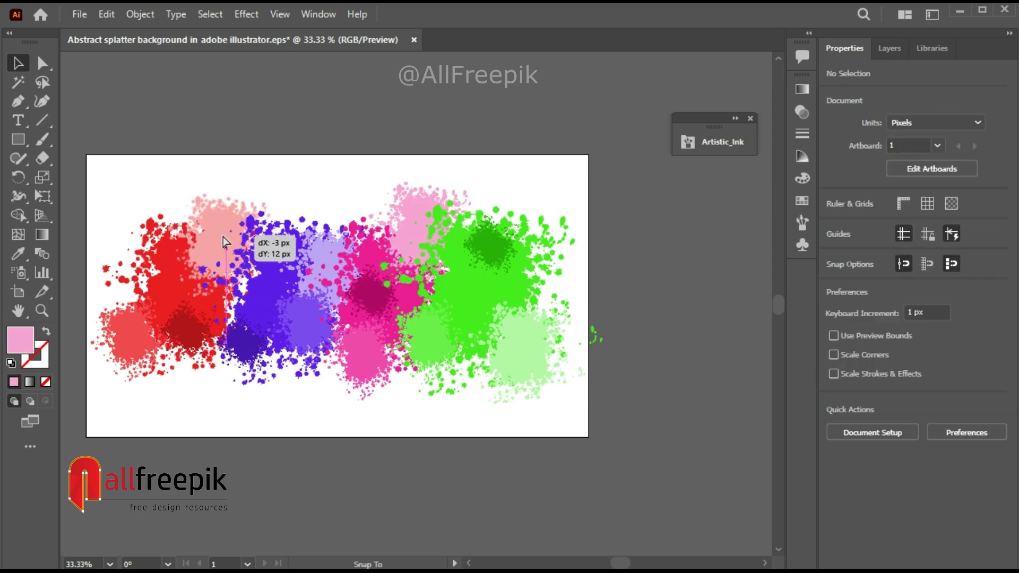
click(451, 455)
Step: Enlarge the medium pink splatter below the magenta cluster so it extends slightly lower
click(353, 365)
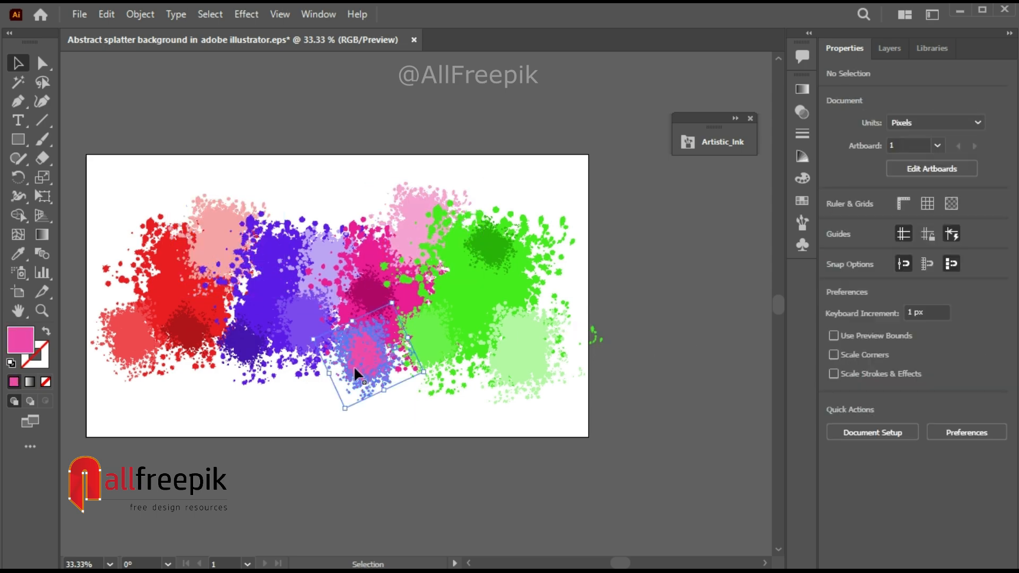
drag(338, 422, 340, 421)
drag(435, 404, 442, 358)
click(594, 416)
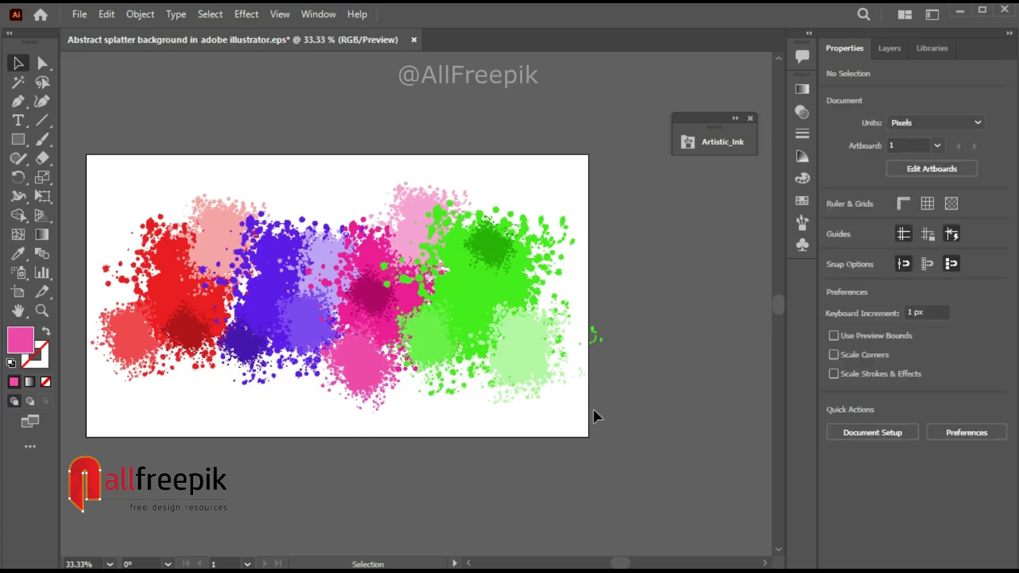
Step: Shift the light green splatter slightly down and enlarge the dark red splatter
click(529, 368)
click(636, 448)
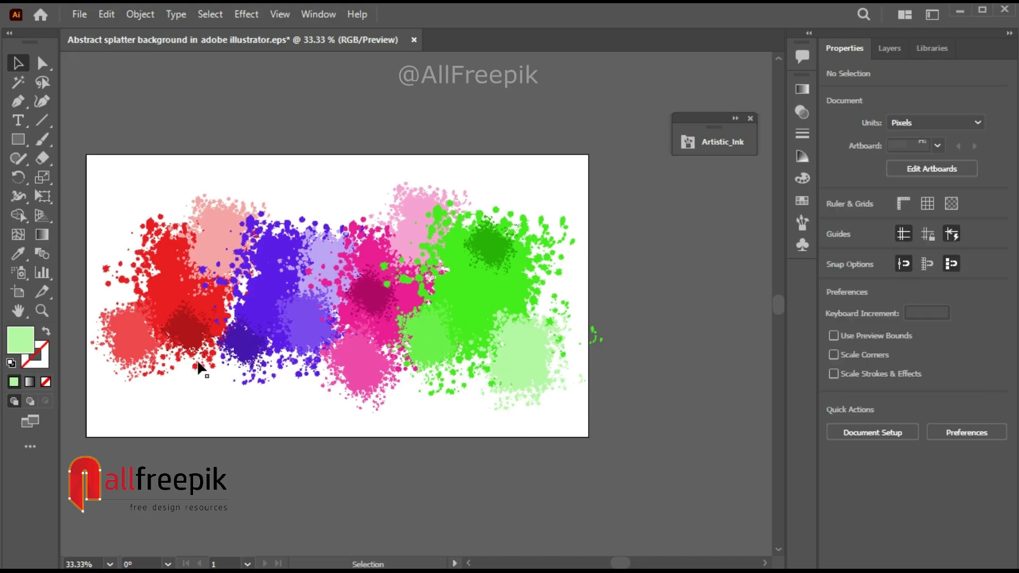
click(201, 369)
drag(202, 371, 203, 399)
click(307, 457)
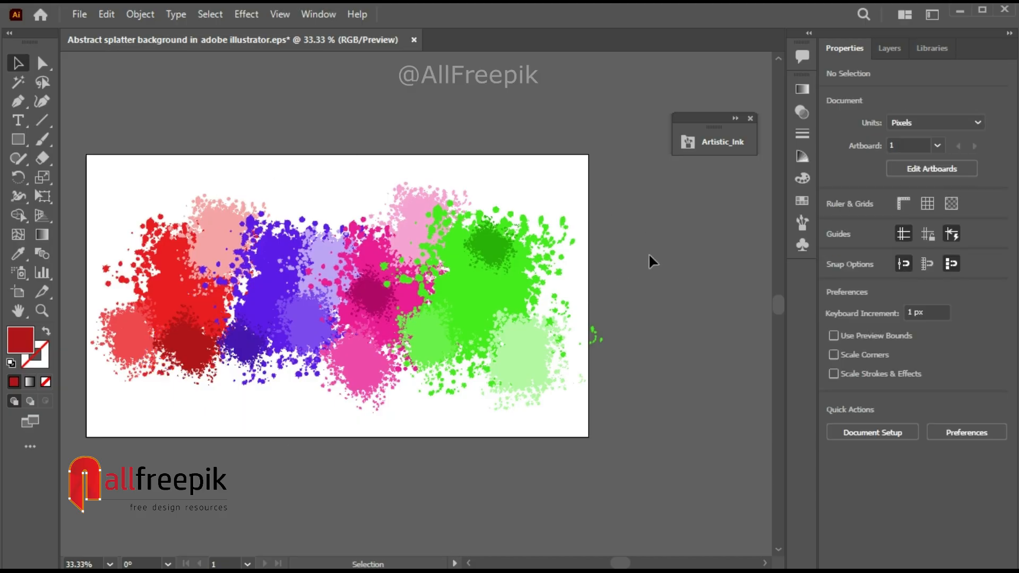
Step: Draw a 1366 × 768 px rectangle covering the whole artboard
click(19, 139)
drag(87, 155, 588, 437)
click(18, 68)
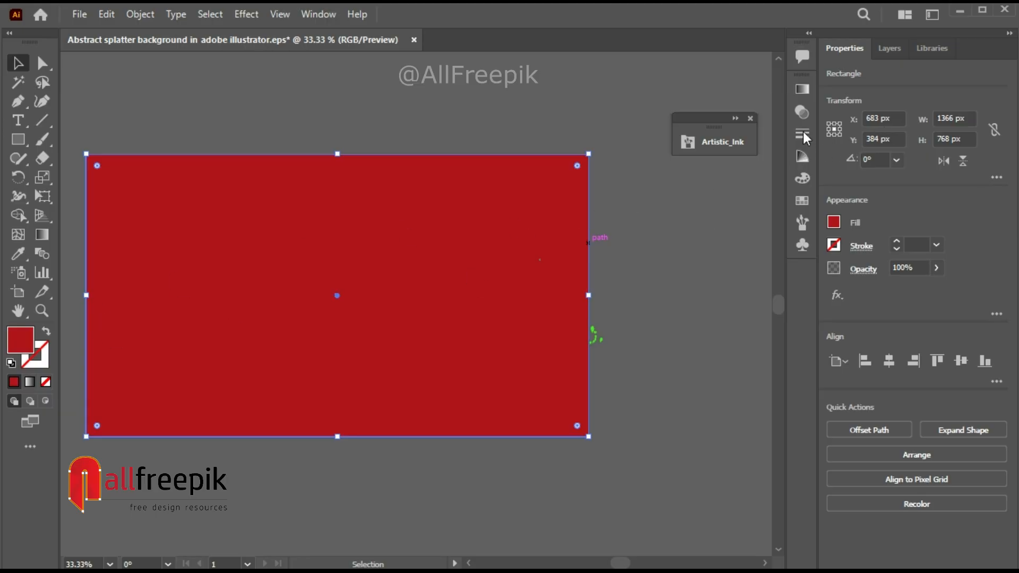
Step: Fill the artboard-sized rectangle with solid black (000000)
click(805, 95)
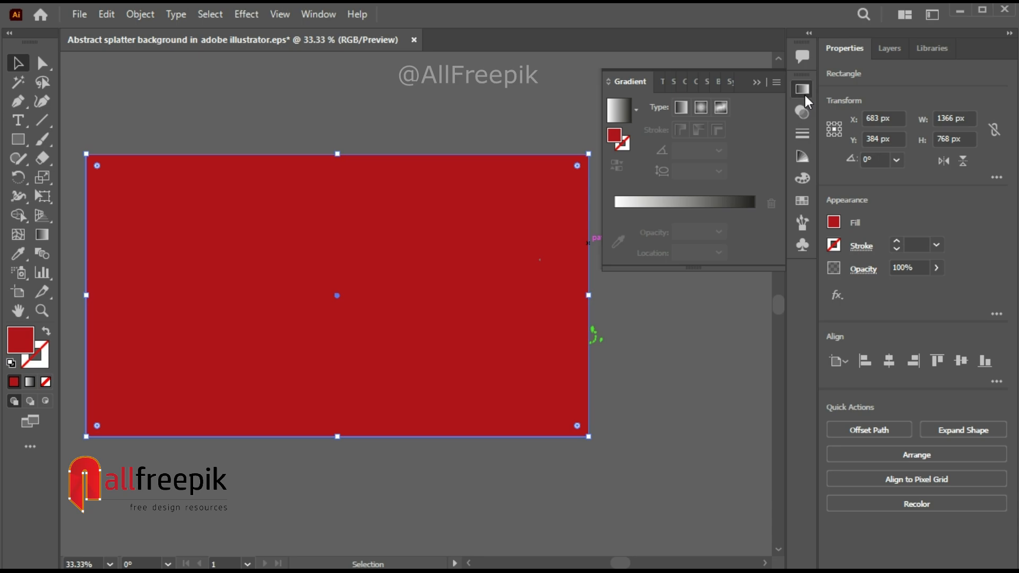
click(803, 90)
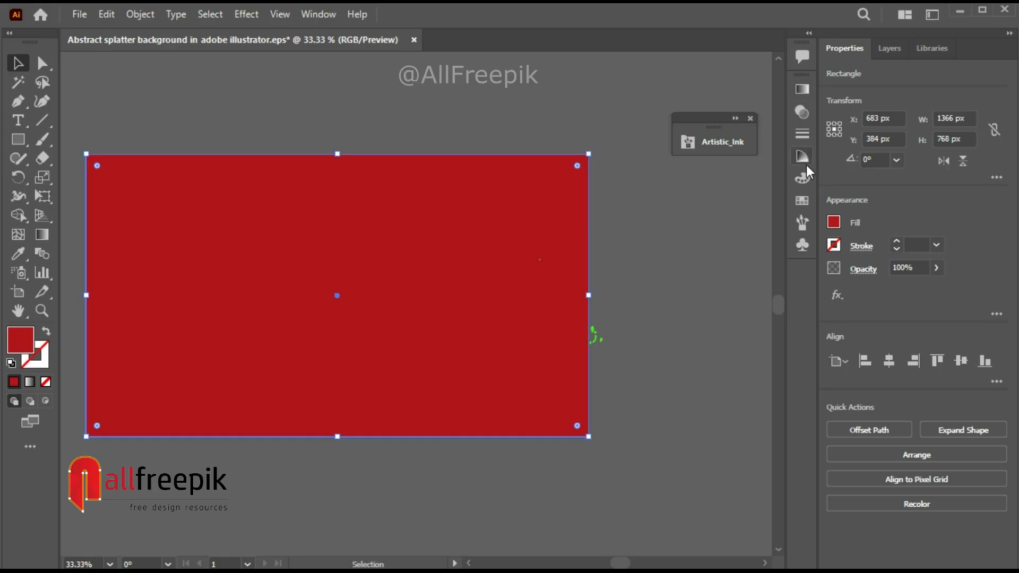
click(801, 179)
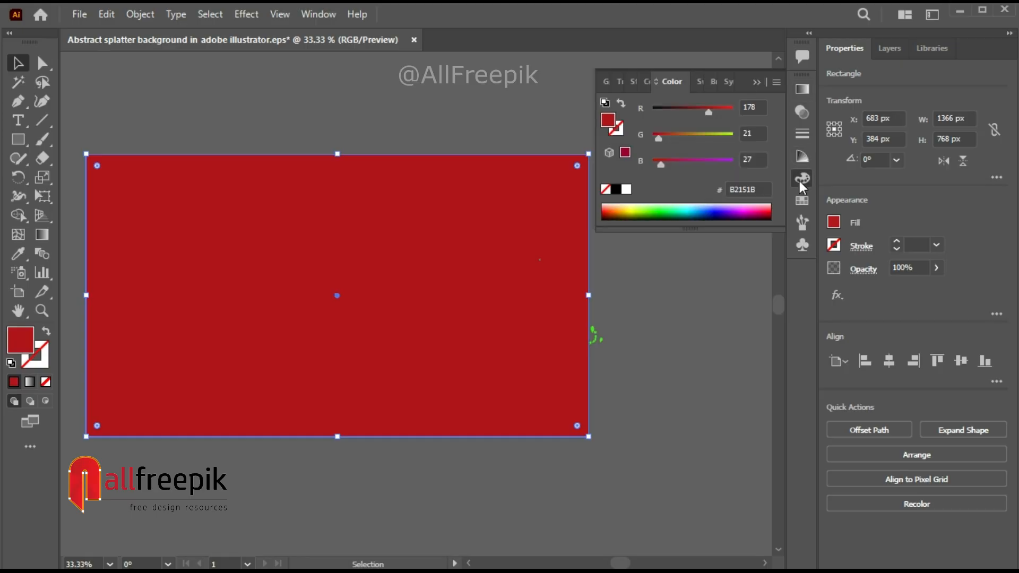
click(616, 190)
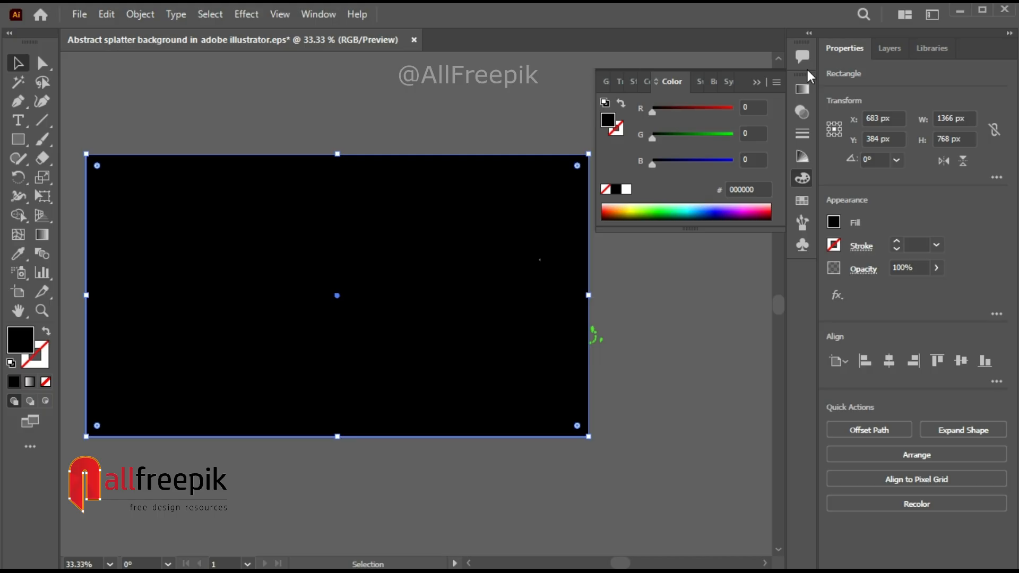
click(756, 82)
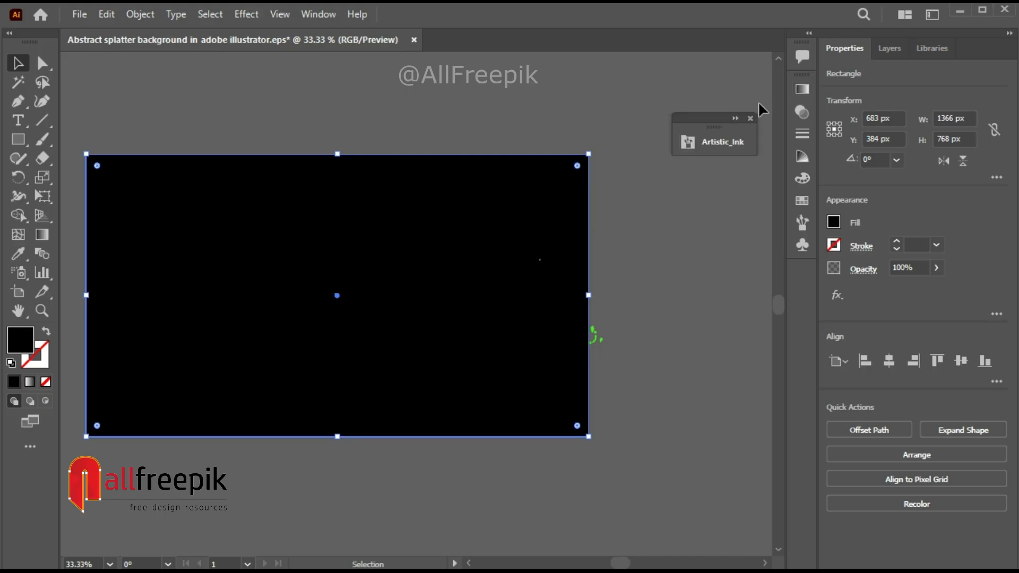
Step: Tint the rectangle's fill to a very dark purple with R 21, G 0, B 15 (15000F)
click(707, 267)
click(584, 240)
click(803, 179)
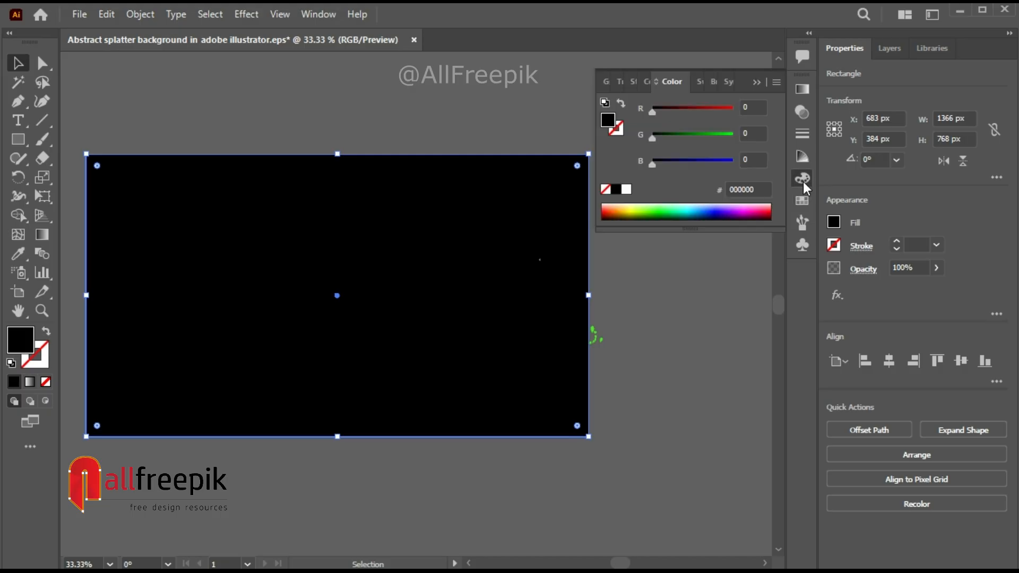
click(656, 113)
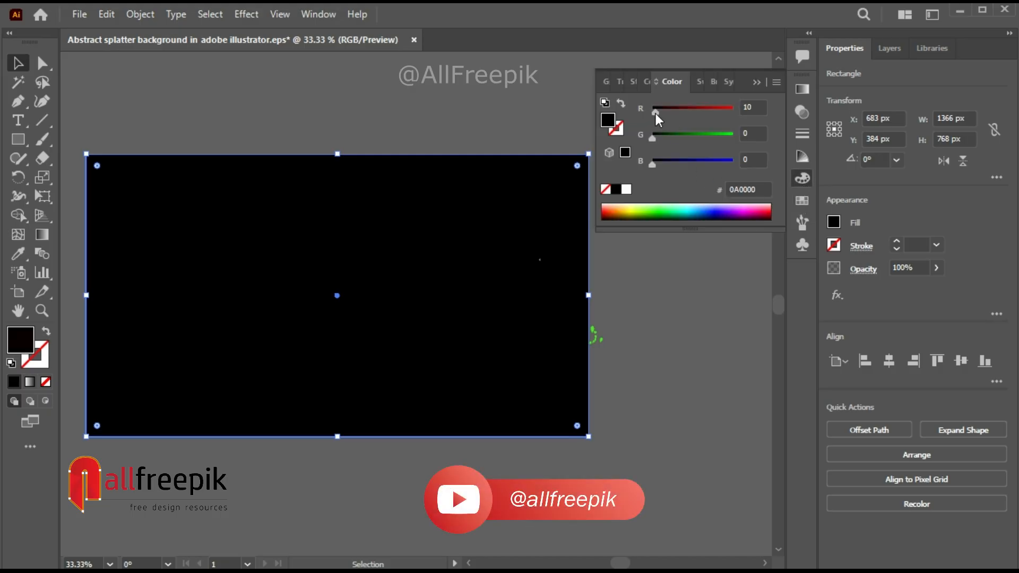
drag(655, 113, 661, 113)
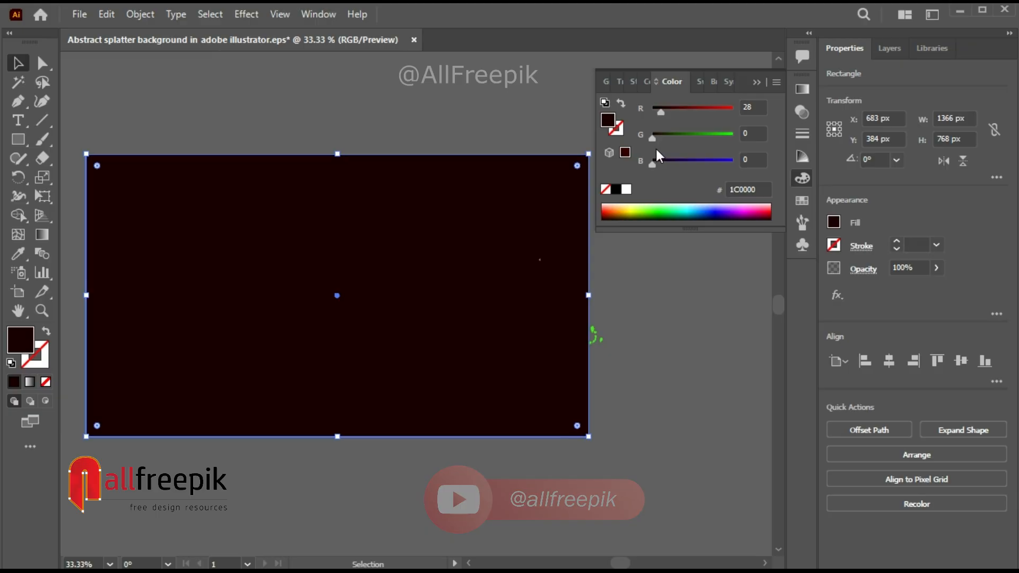
drag(660, 116, 656, 113)
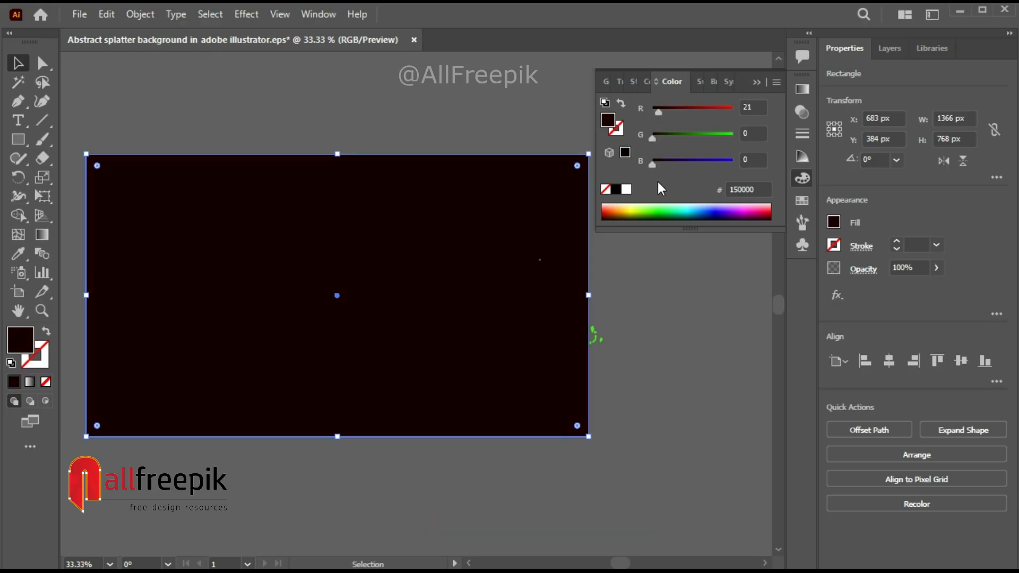
drag(652, 165, 656, 164)
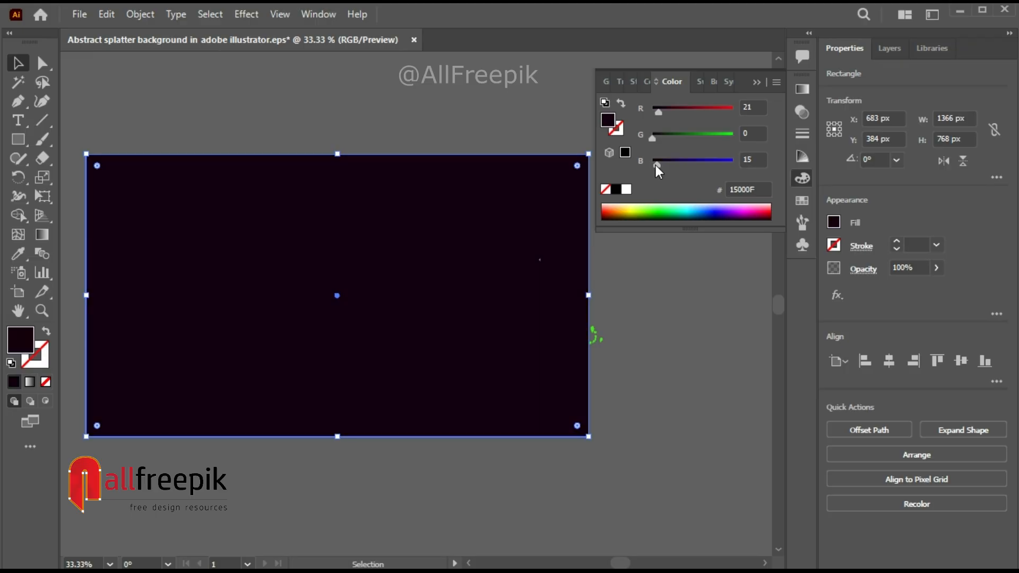
click(696, 321)
Step: Send the dark rectangle to the back behind all the splatters and collapse the colour controls
right_click(544, 206)
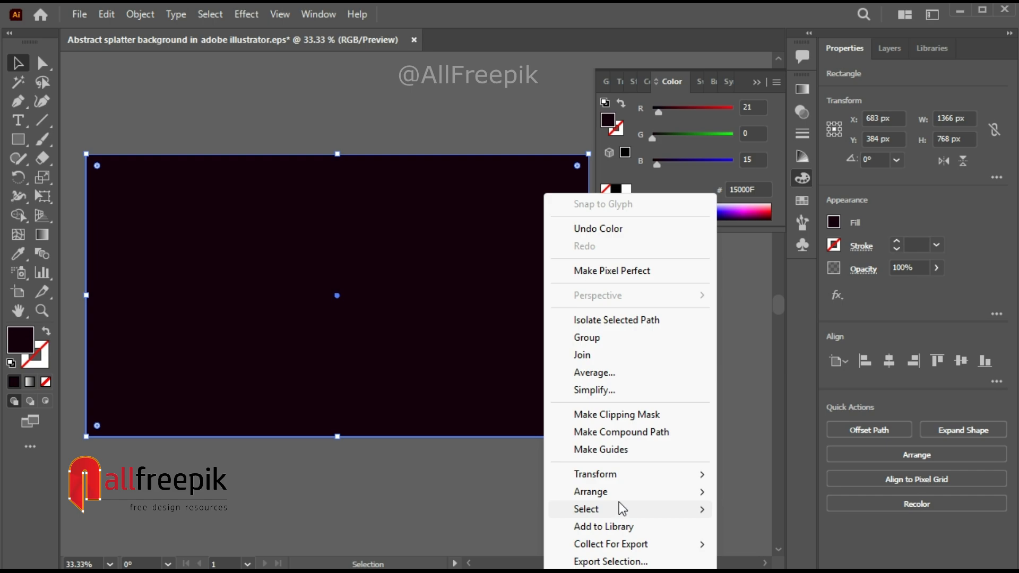
mouse_move(625, 493)
click(775, 544)
click(628, 363)
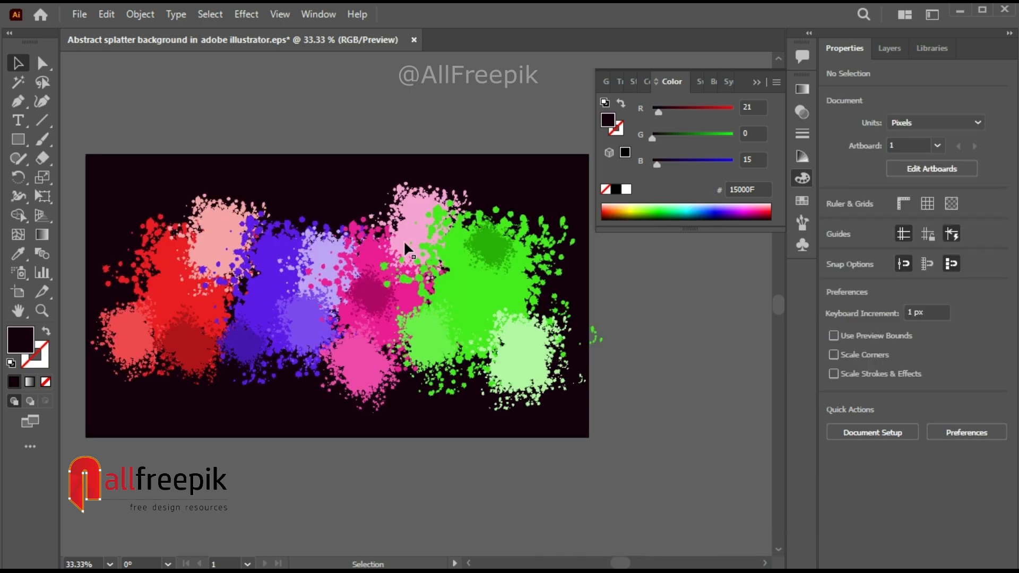
click(802, 178)
Step: Nudge the main violet splatter slightly upward within its cluster on the dark background
key(z)
click(341, 355)
scroll(341, 355, up, 2)
key(v)
click(319, 203)
drag(318, 204, 316, 194)
click(502, 499)
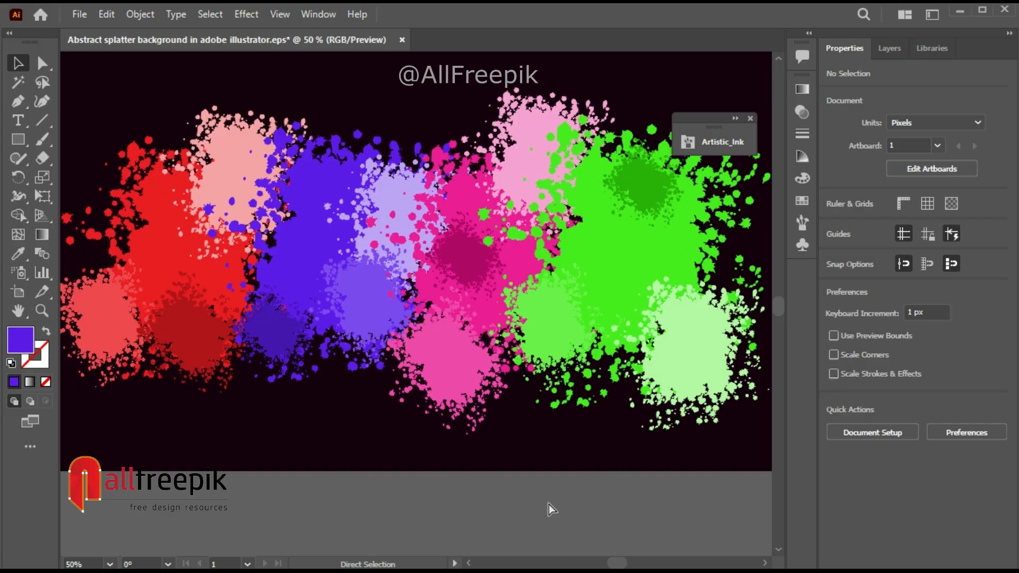
key(ctrl+minus)
drag(317, 234, 304, 221)
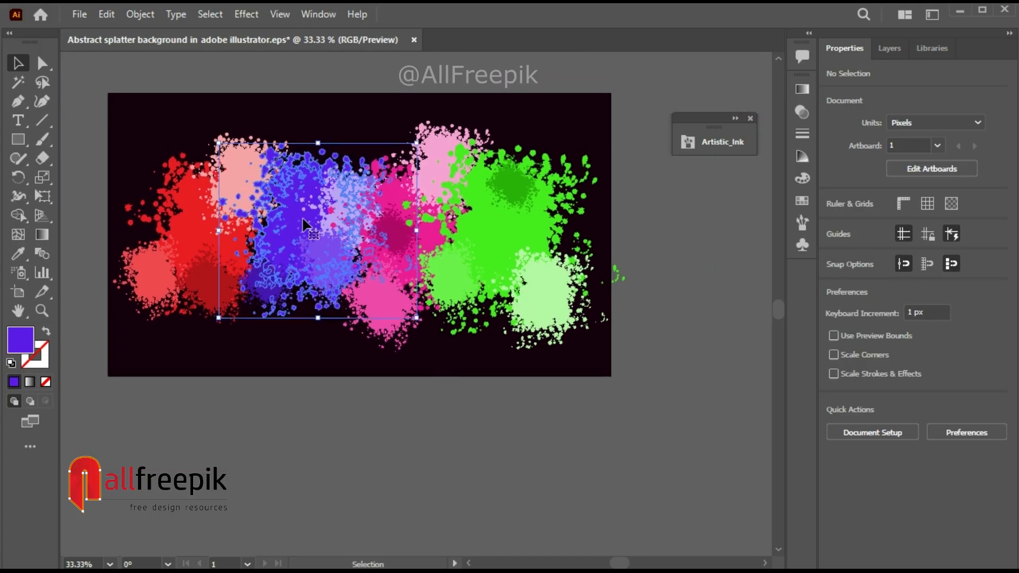
Step: Enlarge the main violet splatter slightly, then deselect it
drag(416, 144, 425, 132)
click(587, 441)
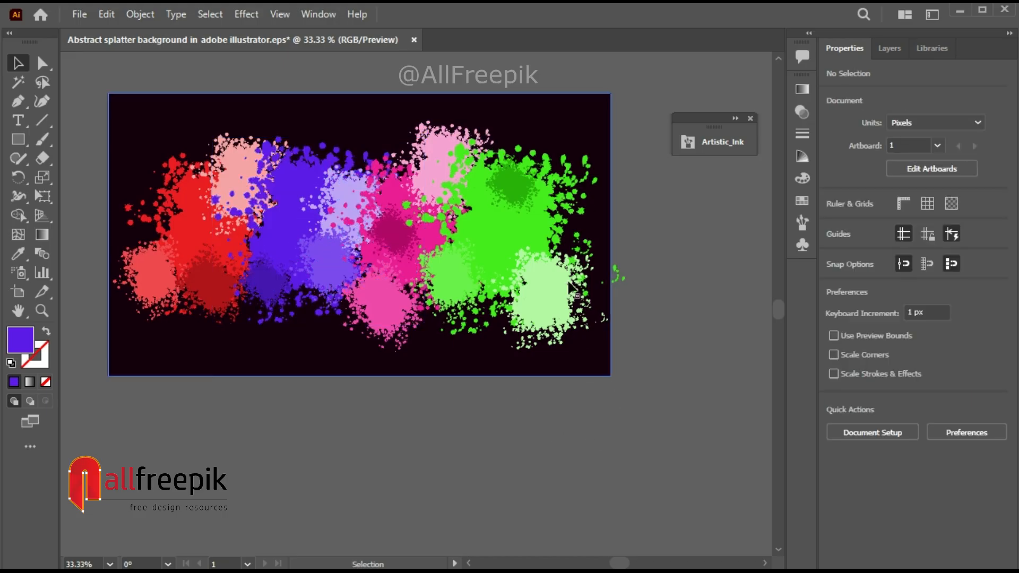
mouse_move(572, 448)
mouse_down()
mouse_move(580, 467)
mouse_move(532, 487)
mouse_up()
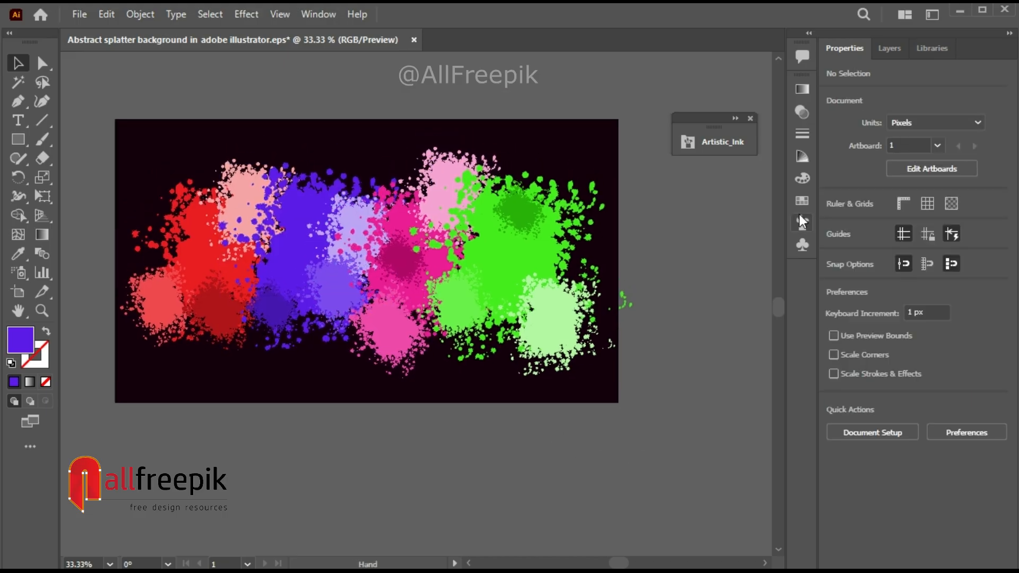
Step: Set up the Paintbrush with the Ink Splats brush from the Artistic_Ink library, a 0.25 pt violet stroke and no fill
click(721, 144)
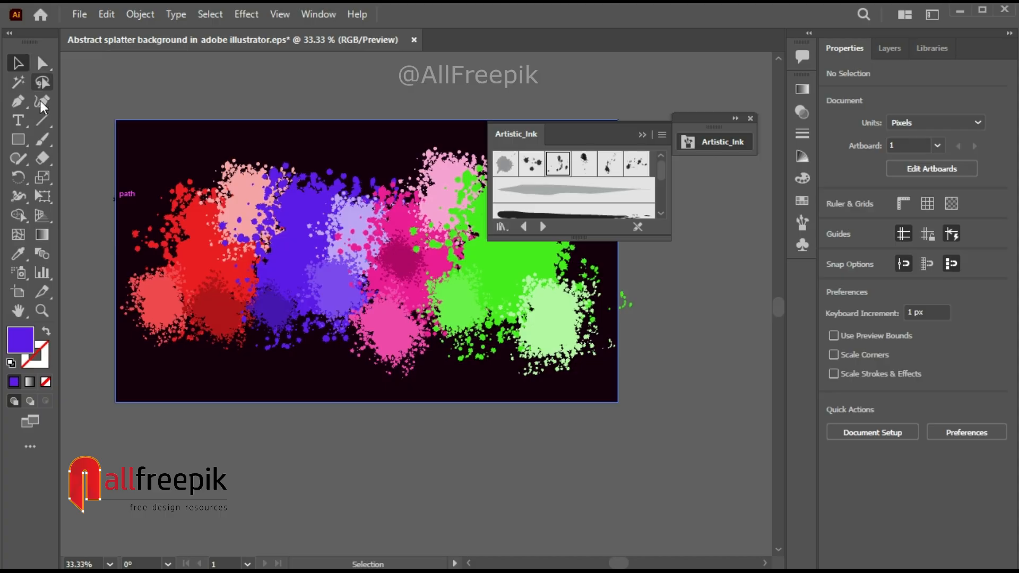
click(45, 139)
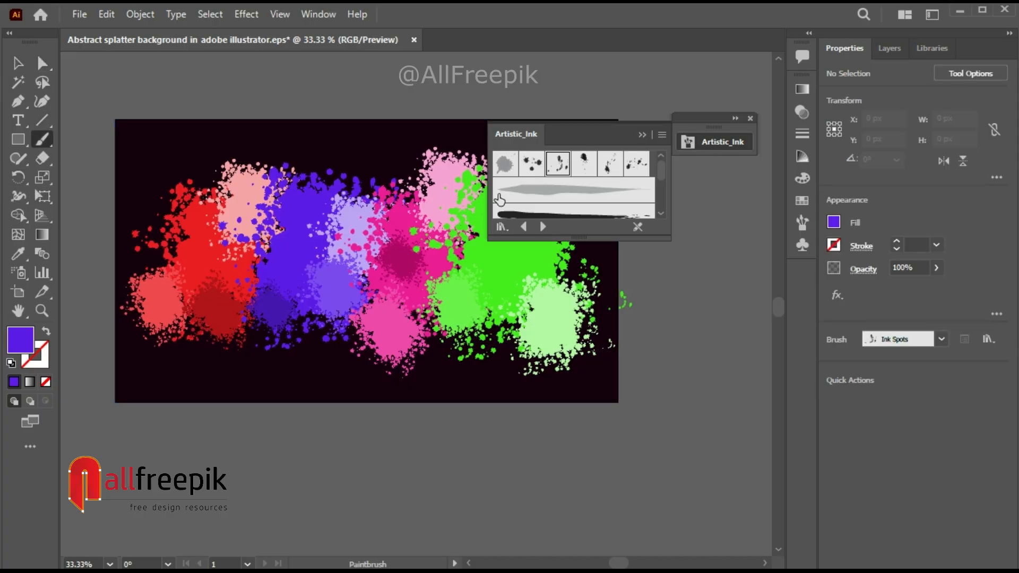
click(531, 164)
click(935, 245)
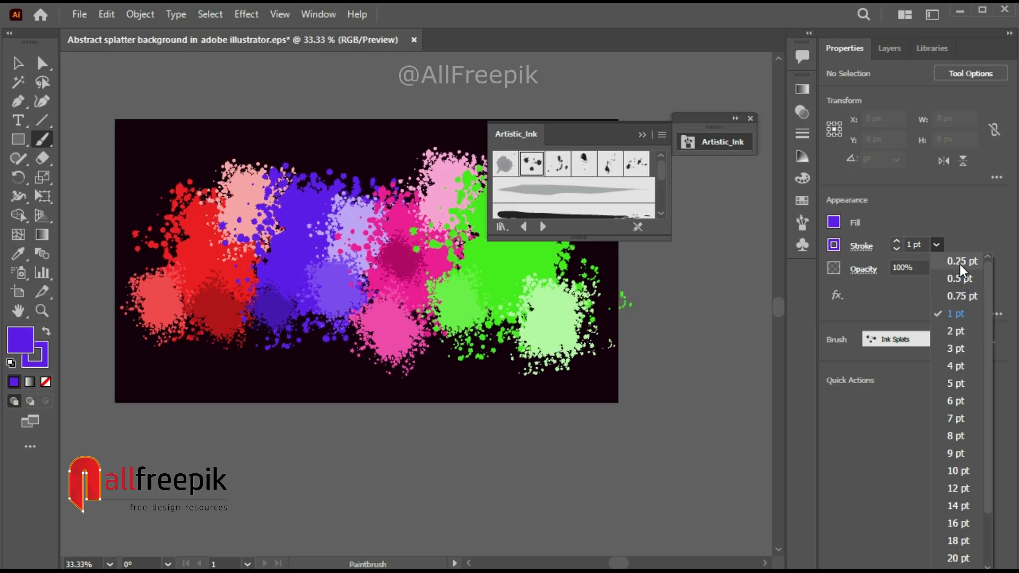
click(960, 262)
click(732, 145)
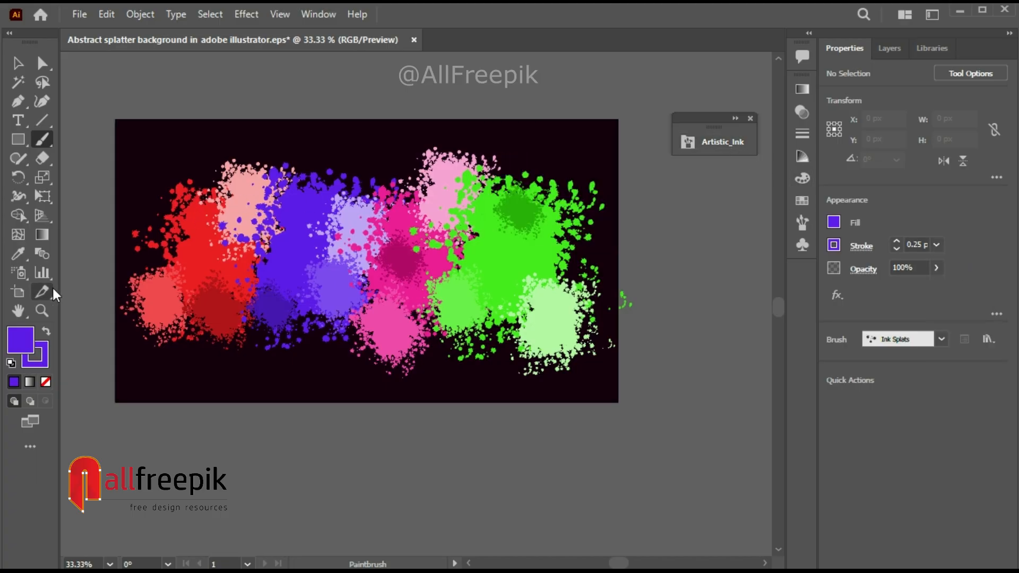
click(46, 382)
click(41, 362)
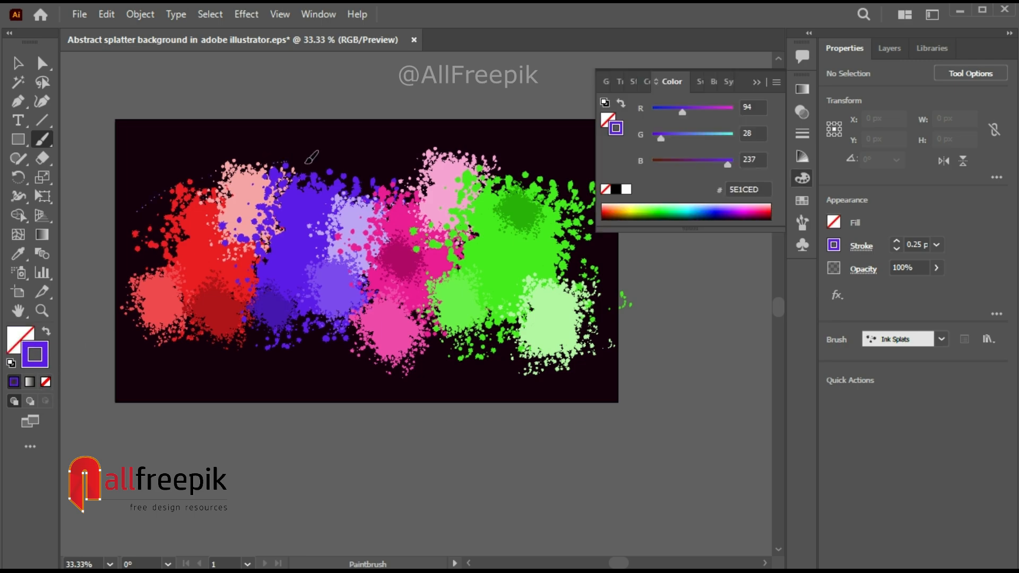
drag(550, 204, 552, 205)
key(ctrl+z)
drag(147, 234, 194, 234)
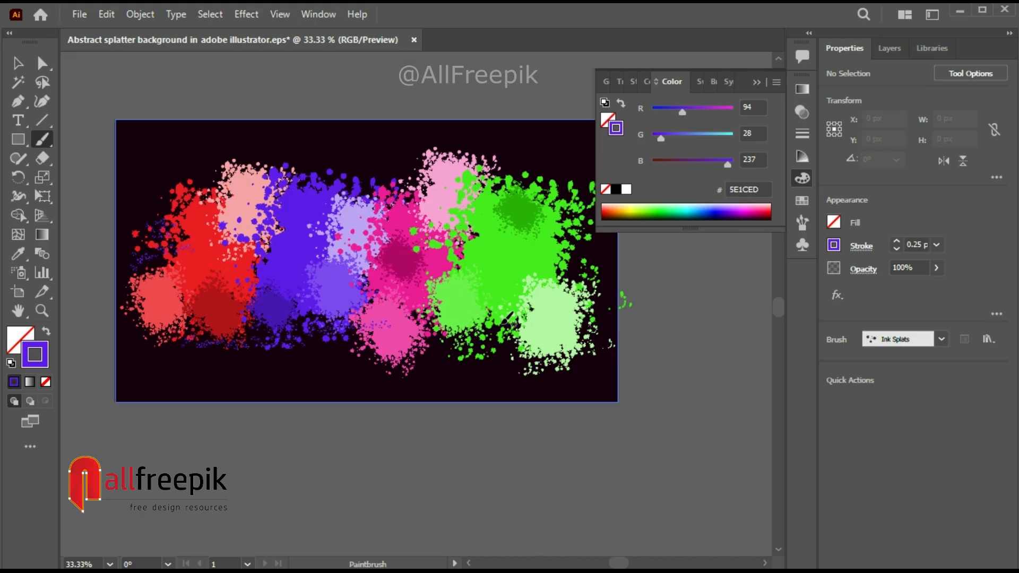
mouse_move(563, 288)
mouse_down()
mouse_move(611, 258)
mouse_move(589, 250)
mouse_move(616, 260)
mouse_move(593, 264)
mouse_up()
drag(521, 177, 542, 178)
drag(326, 161, 417, 168)
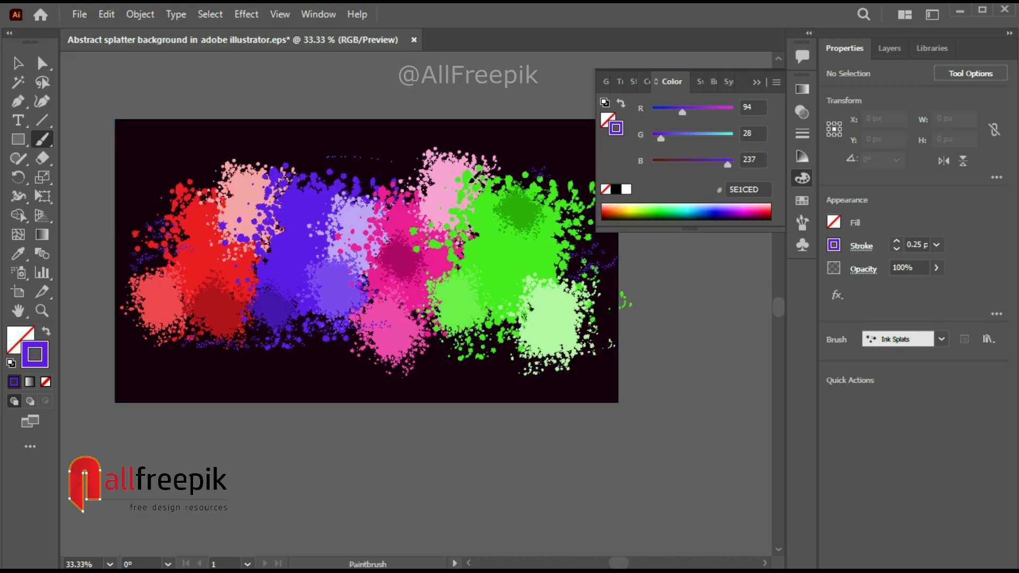
key(ctrl+z)
key(ctrl+z)
key(ctrl+z)
key(ctrl+z)
key(ctrl+z)
key(ctrl+z)
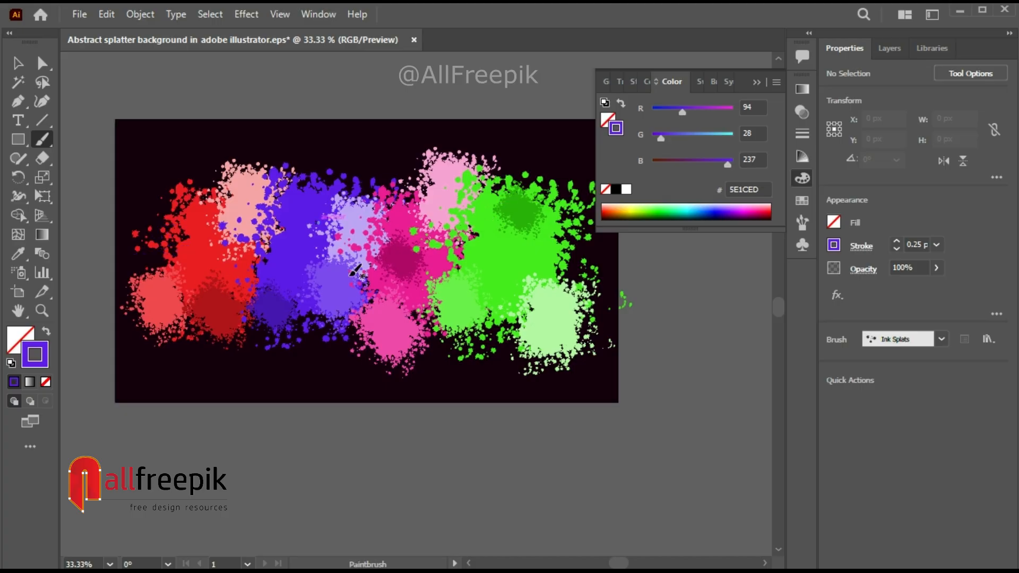
Step: Set the stroke to white (FFFFFF) and paint fine Ink Splats strokes around and across the edges of the red, violet, pink and green clusters
click(627, 190)
drag(139, 267, 181, 274)
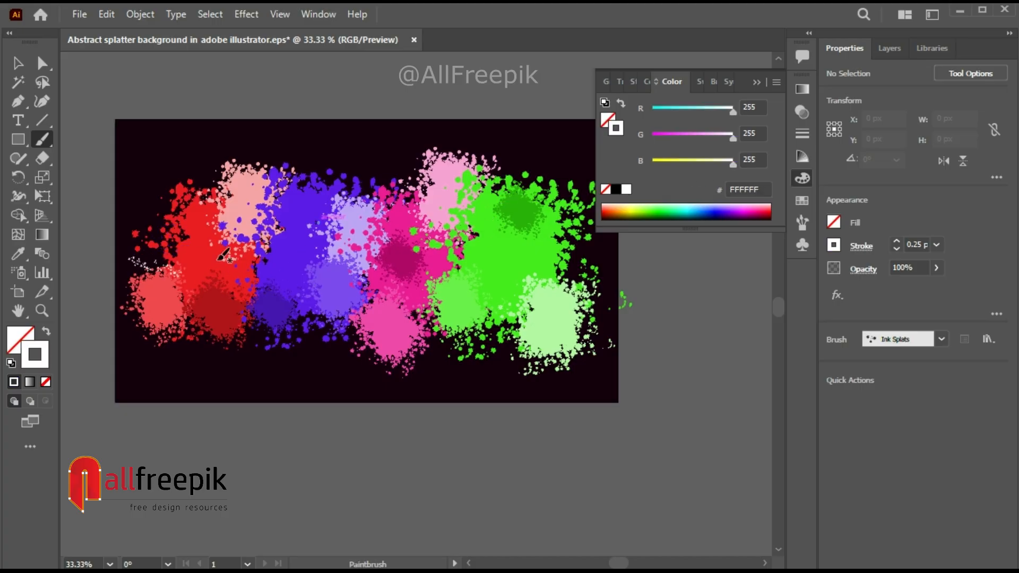
drag(137, 218, 183, 219)
drag(369, 180, 411, 170)
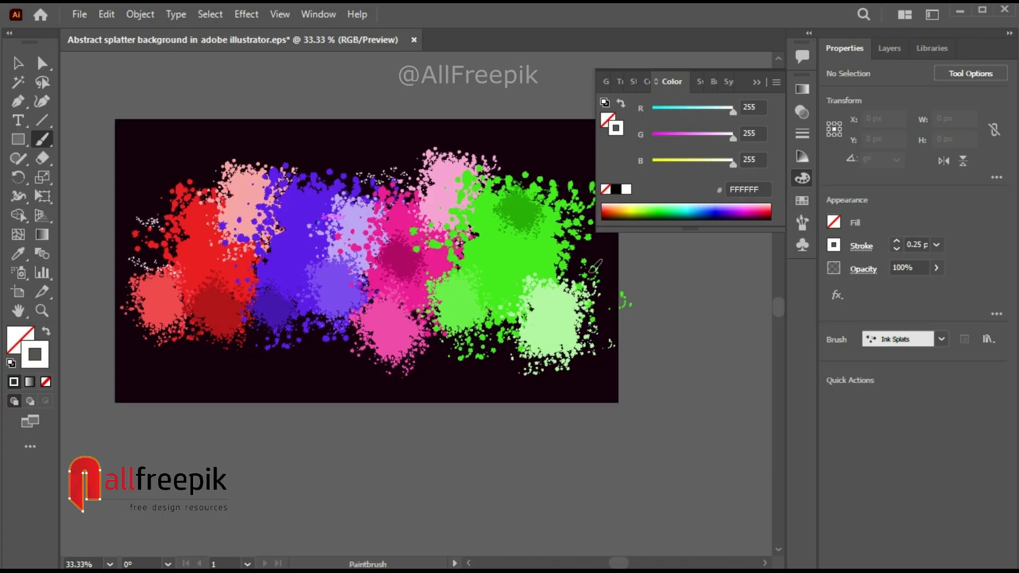
drag(572, 257, 623, 259)
drag(241, 336, 316, 342)
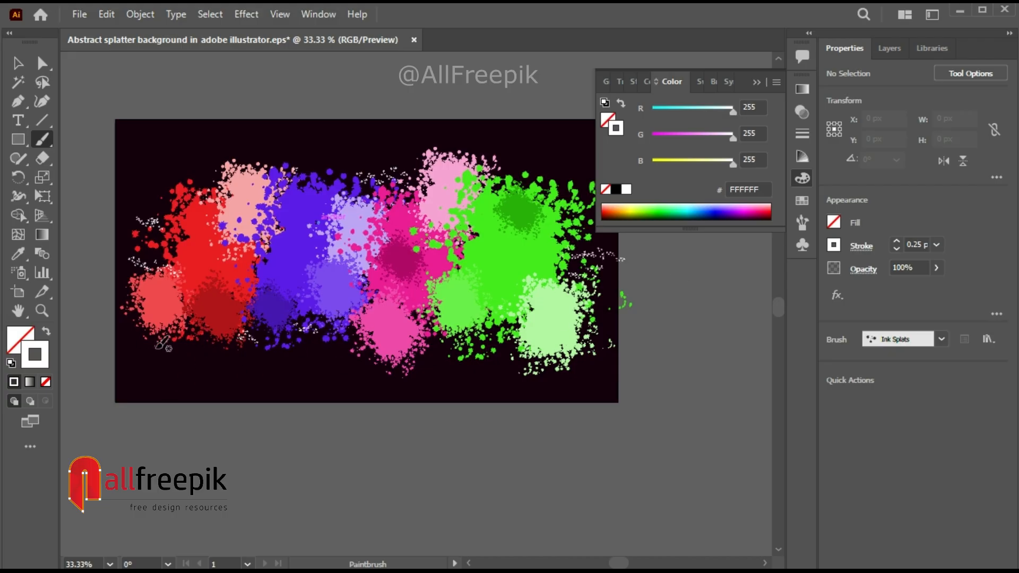
drag(174, 340, 375, 347)
drag(507, 337, 491, 334)
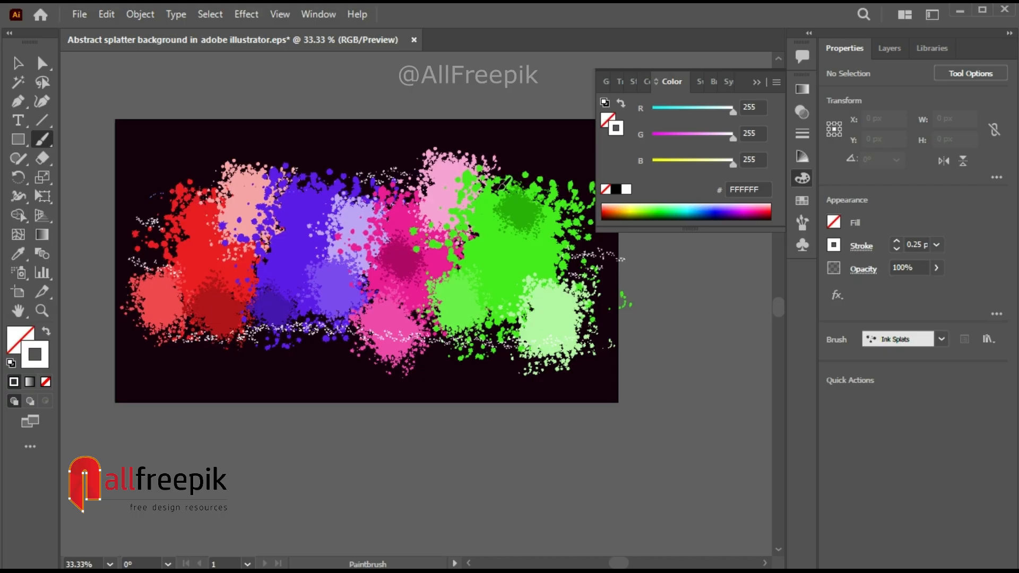
drag(589, 285, 225, 328)
key(ctrl+z)
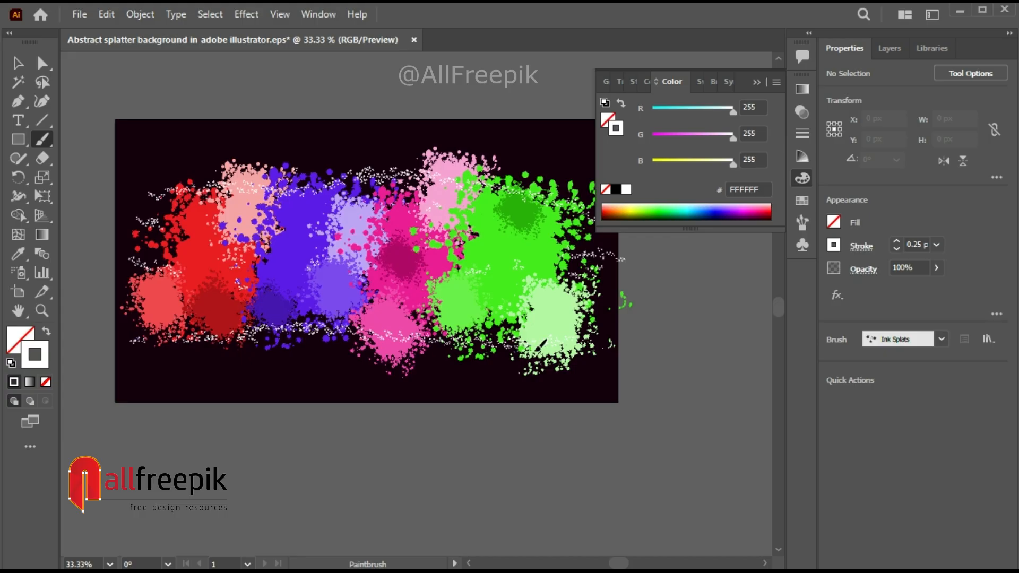
click(112, 313)
drag(107, 238, 213, 245)
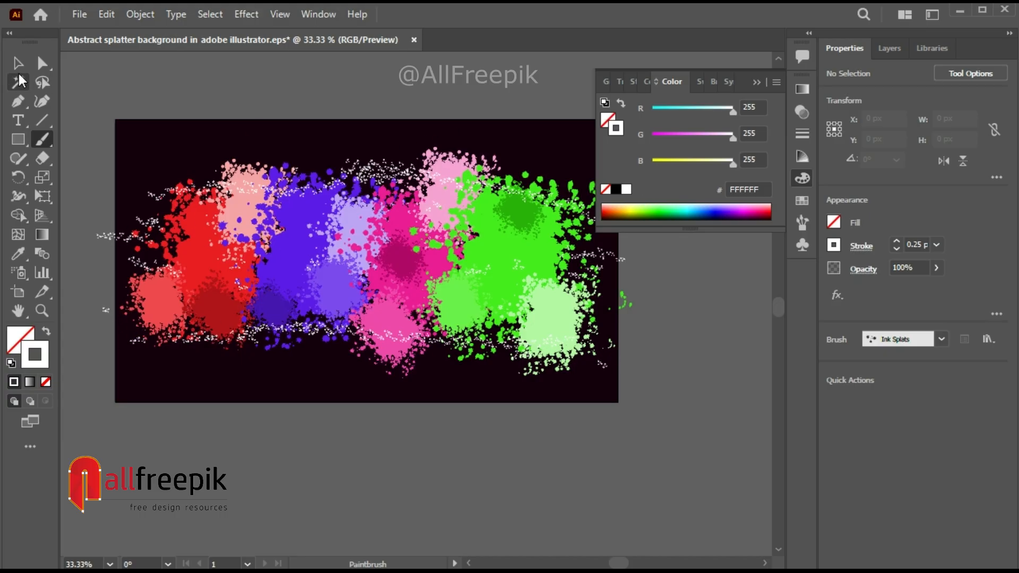
Step: Select several of the white splat strokes together with the dark background rectangle and send them to the back behind the coloured splatters
click(18, 63)
click(390, 178)
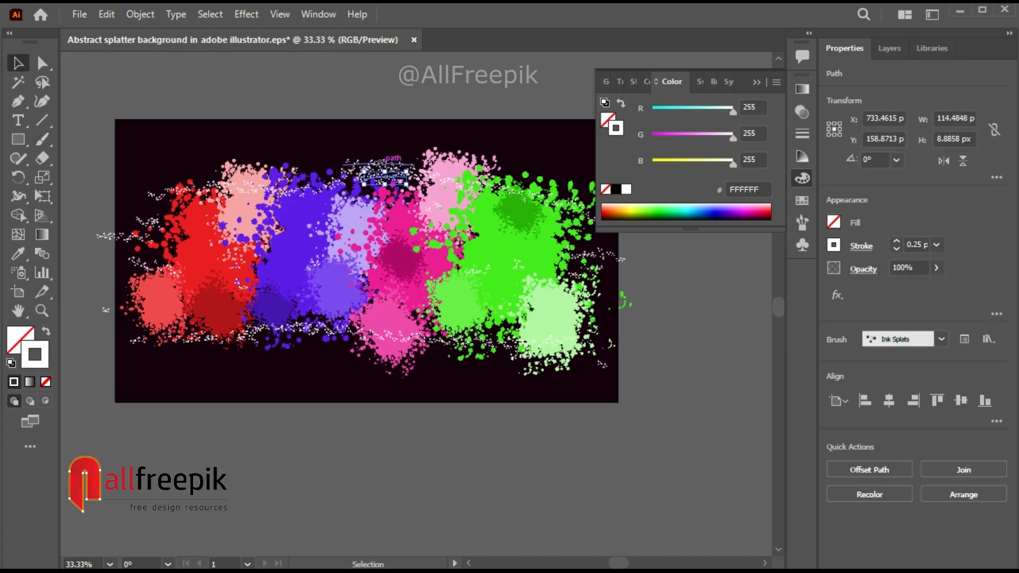
shift+click(360, 164)
shift+click(318, 190)
shift+click(295, 336)
shift+click(139, 344)
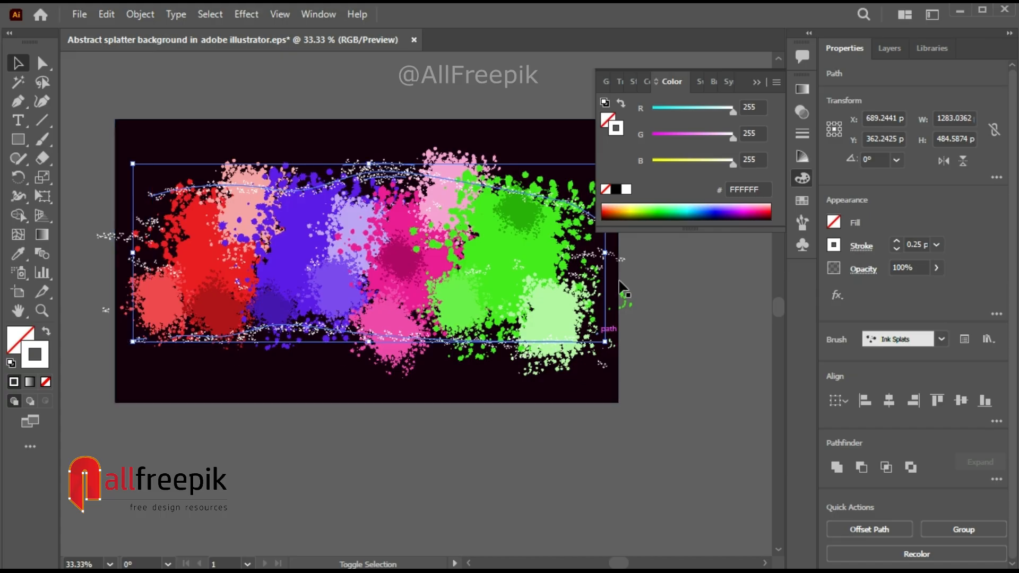
shift+click(623, 259)
shift+click(528, 158)
right_click(531, 148)
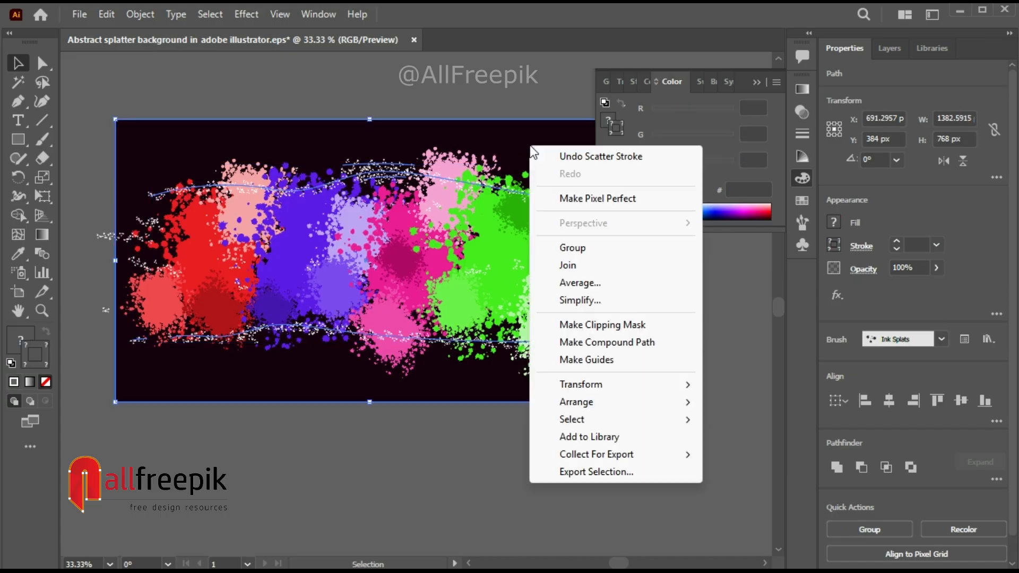
mouse_move(660, 412)
click(759, 452)
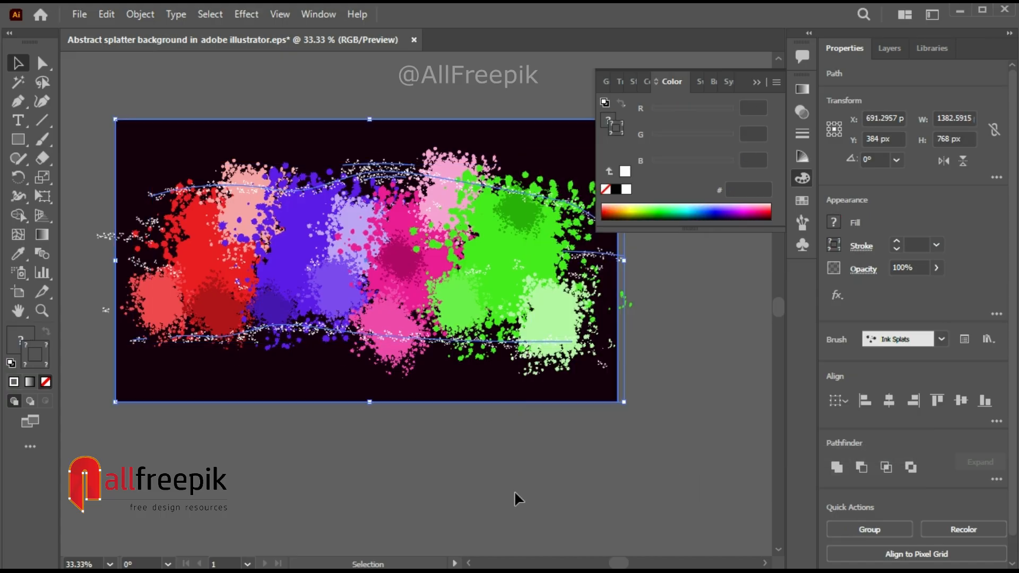
click(411, 96)
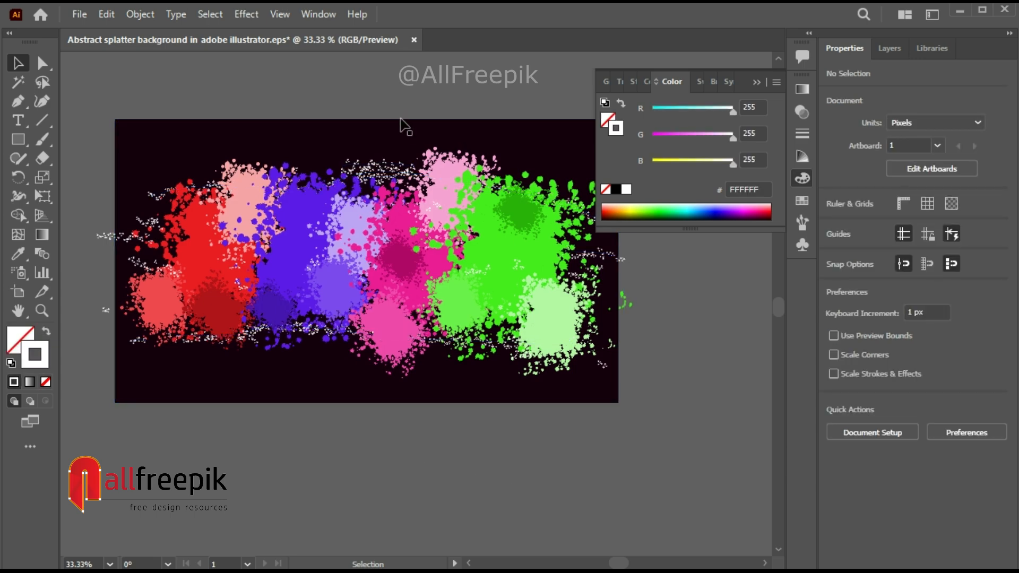
Step: Move the white splat stroke at the artwork's right edge slightly down and inward
drag(404, 121, 402, 124)
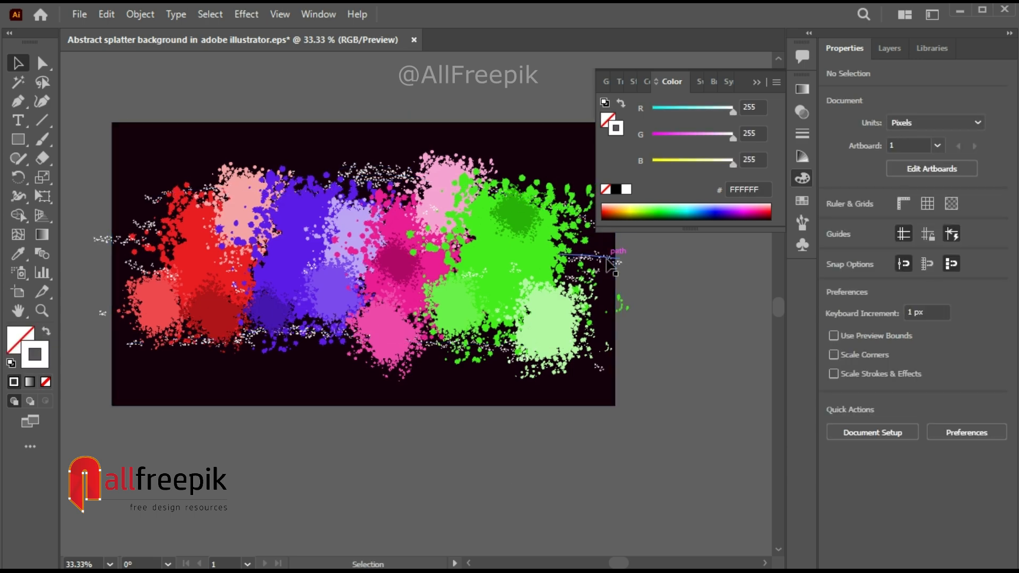
mouse_move(610, 264)
mouse_down()
mouse_move(616, 249)
mouse_move(575, 255)
mouse_move(596, 271)
mouse_up()
key(space)
drag(686, 303, 676, 304)
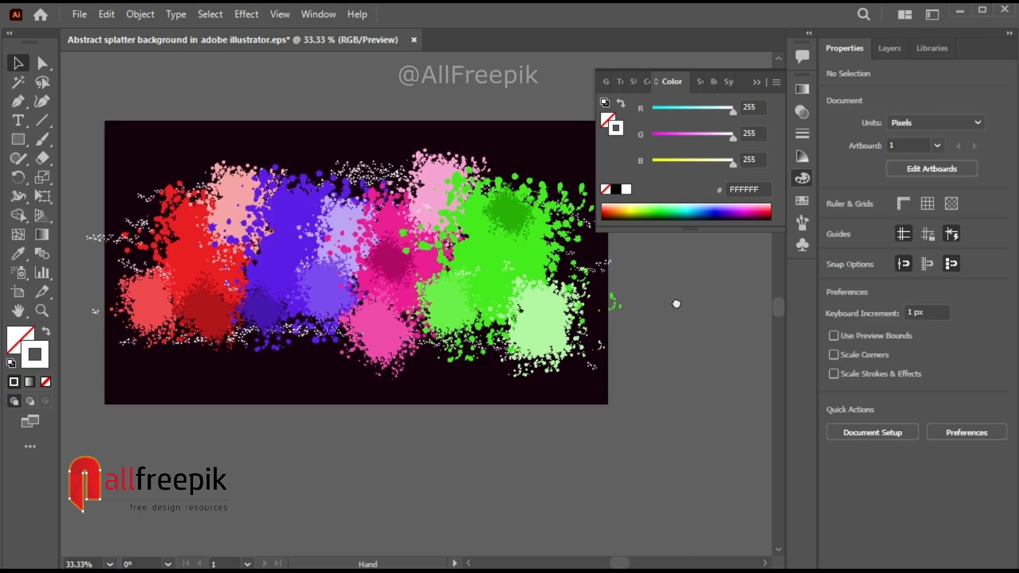
Step: Shrink the white splat stroke above the light red splatter to about 96 px wide and 18 px high
click(169, 275)
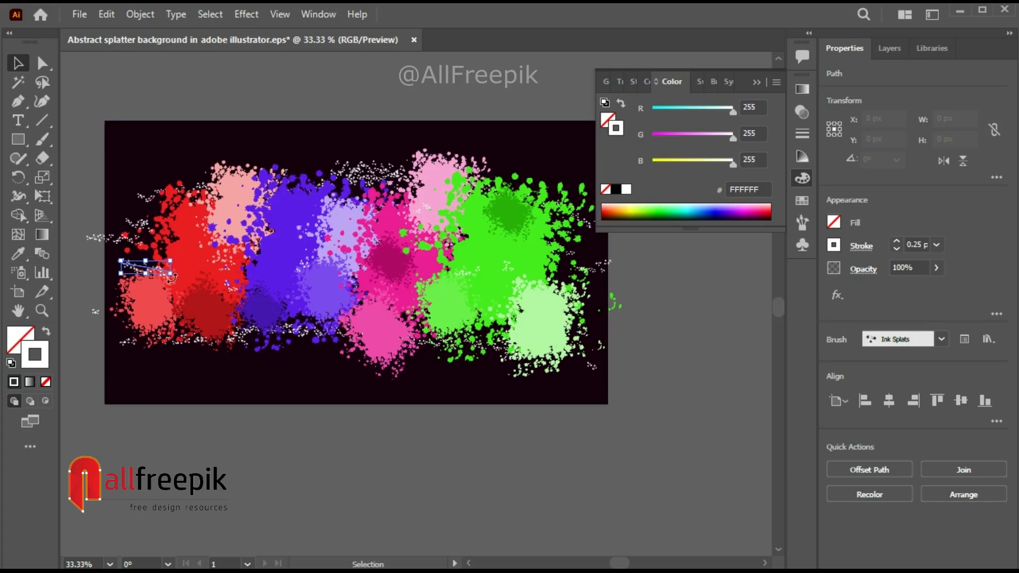
drag(170, 274, 157, 270)
click(418, 483)
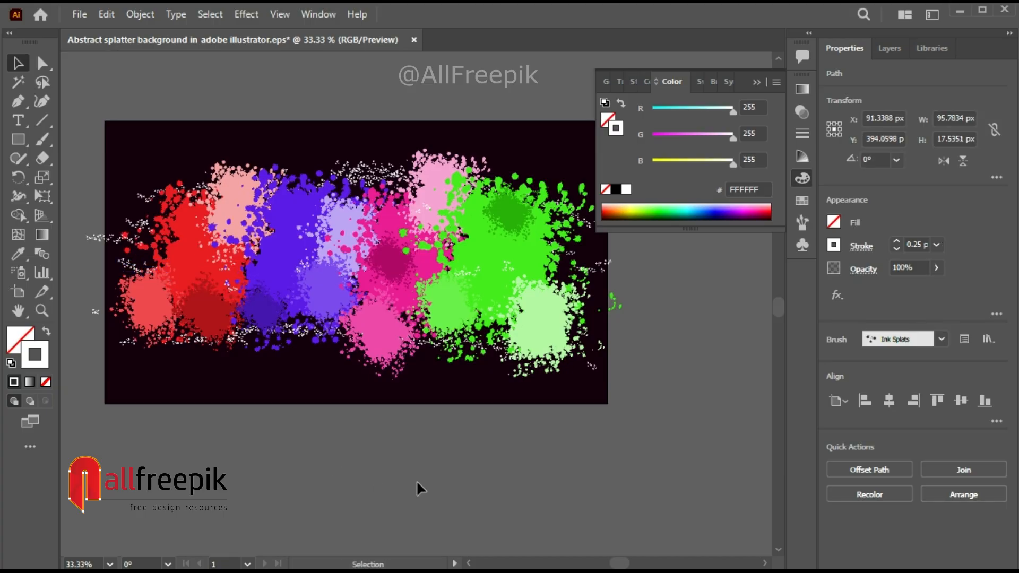
Step: Move the white splat stroke crossing the artwork's left edge by about 9 px horizontally and 27 px down
drag(614, 471, 603, 467)
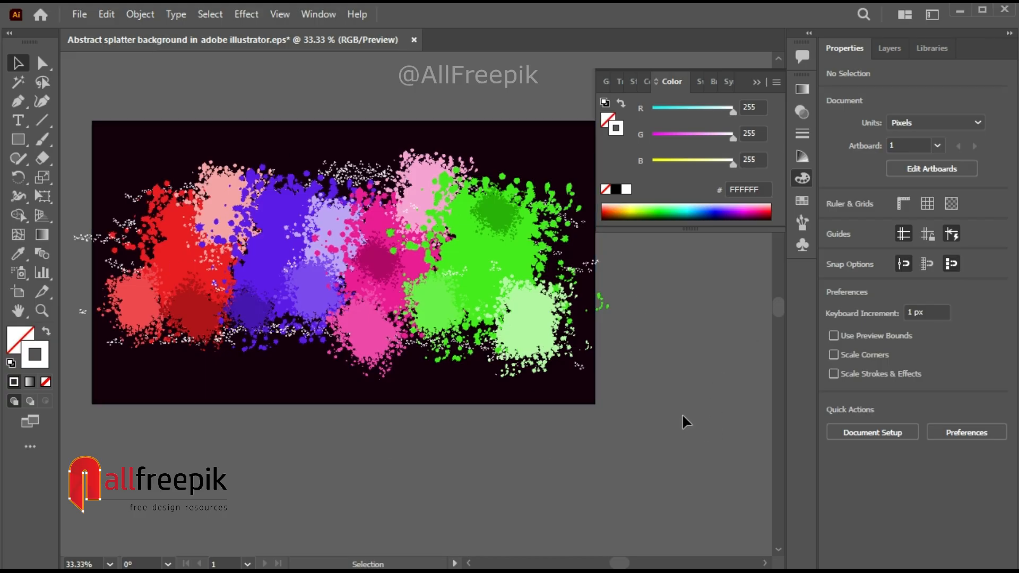
drag(86, 245, 85, 255)
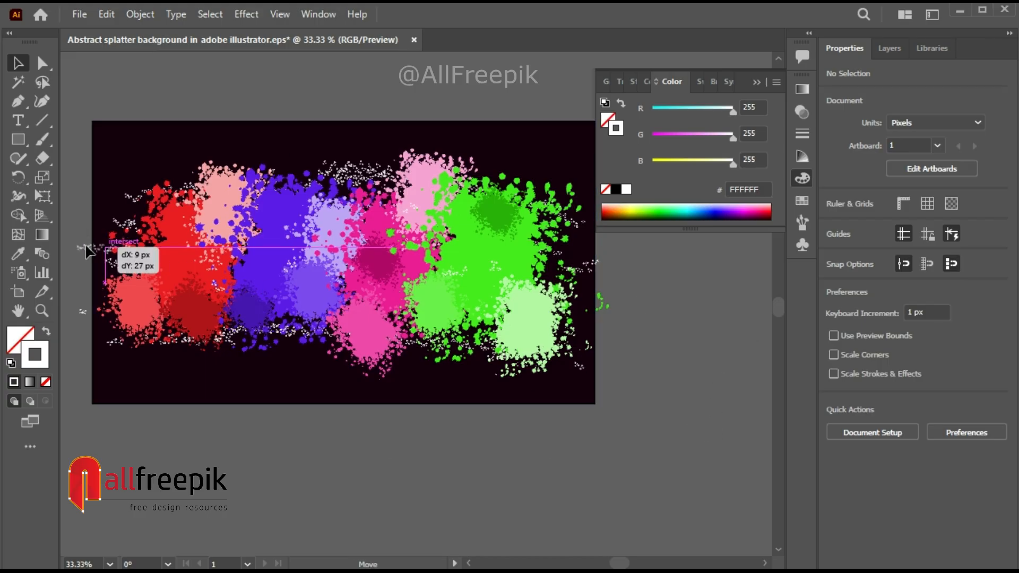
click(274, 442)
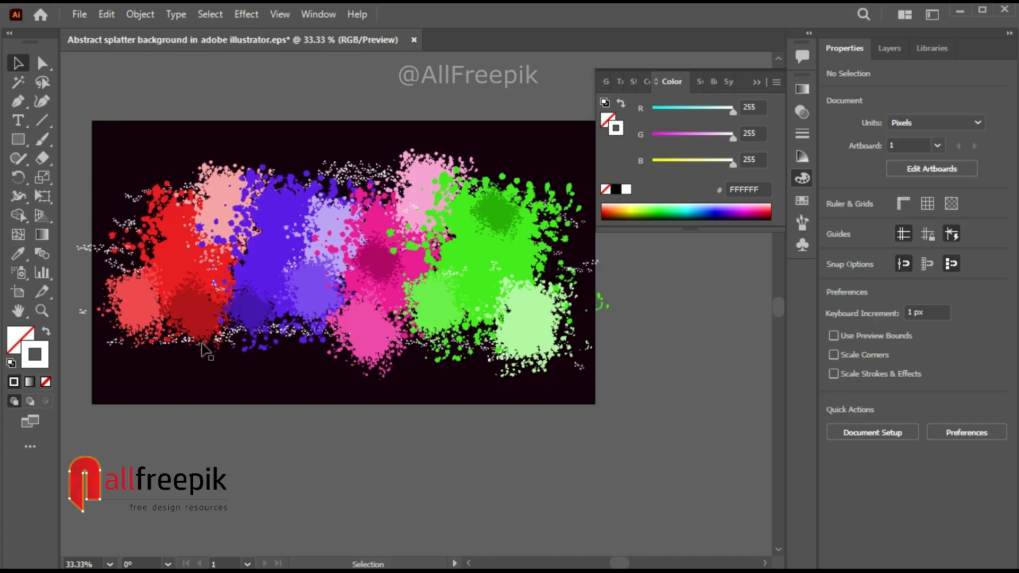
Step: Stretch the upper white splat stroke between the violet and pink clusters leftward to about 289 px wide
click(365, 172)
drag(325, 166, 279, 169)
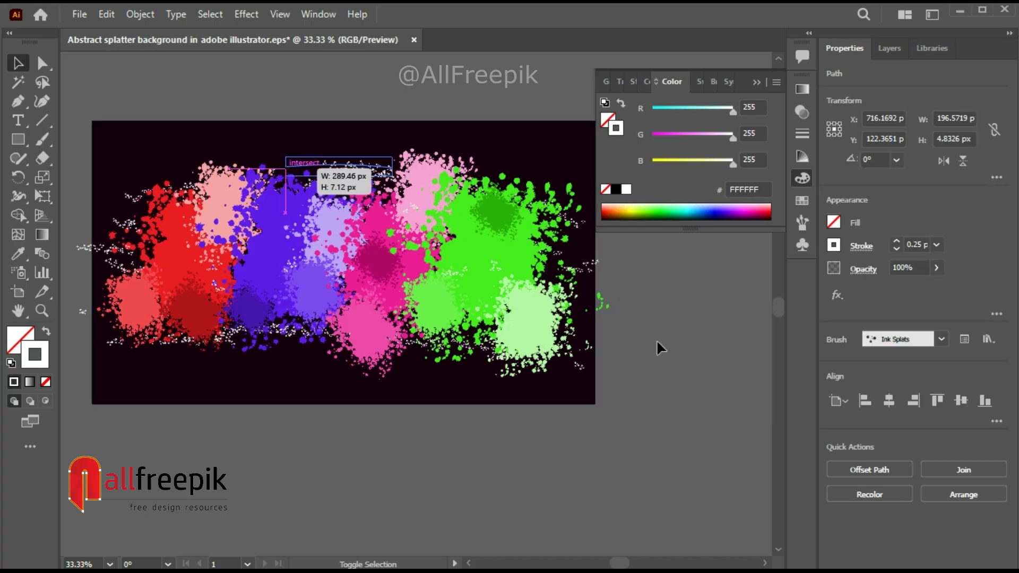
click(681, 348)
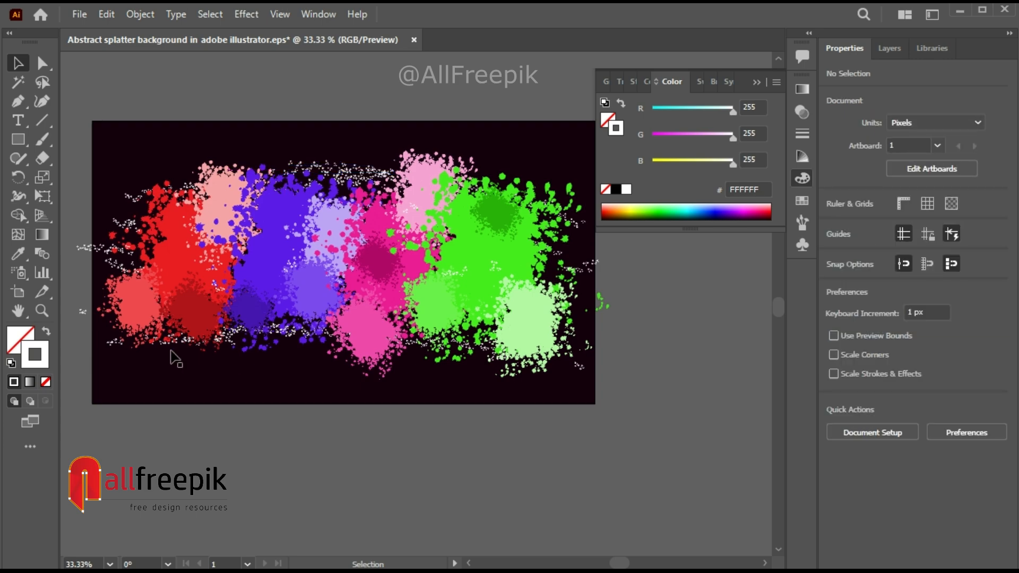
Step: Enlarge the white splat stroke along the lower edge of the violet cluster slightly and collapse the colour controls
click(296, 334)
drag(300, 339, 323, 348)
click(683, 368)
click(801, 179)
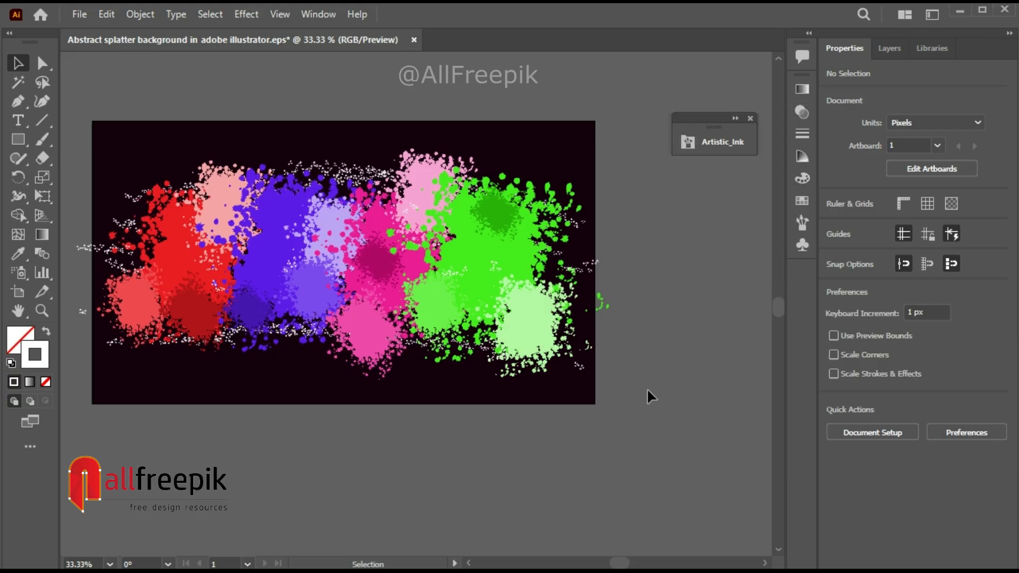
ctrl+click(265, 254)
drag(485, 270, 392, 274)
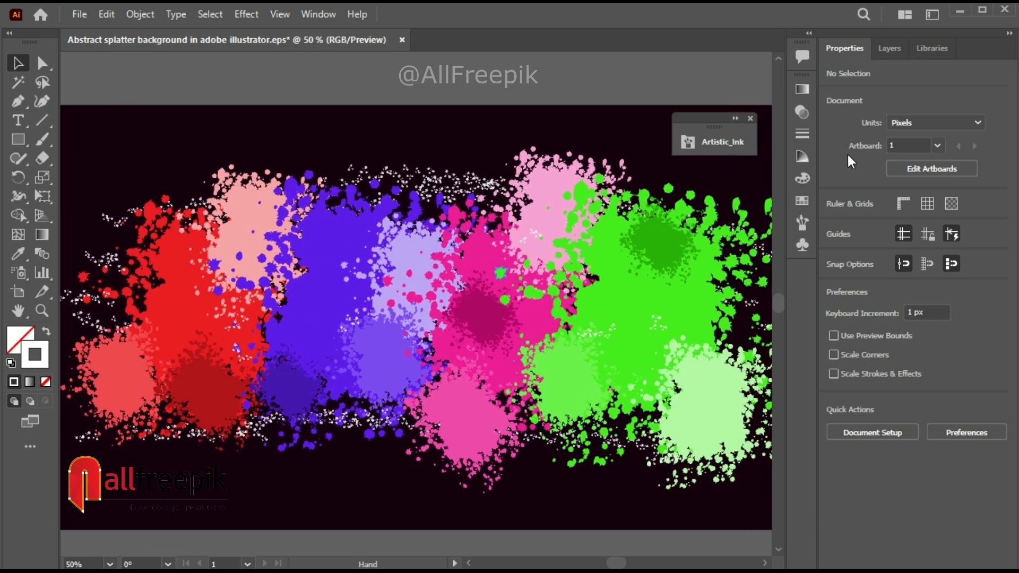
drag(473, 282, 478, 283)
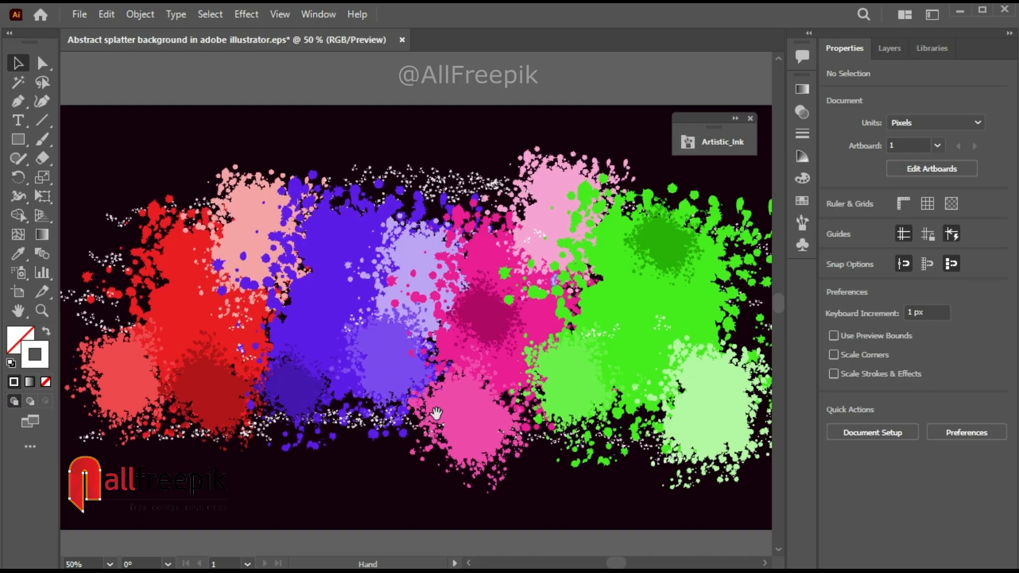
drag(663, 216, 644, 218)
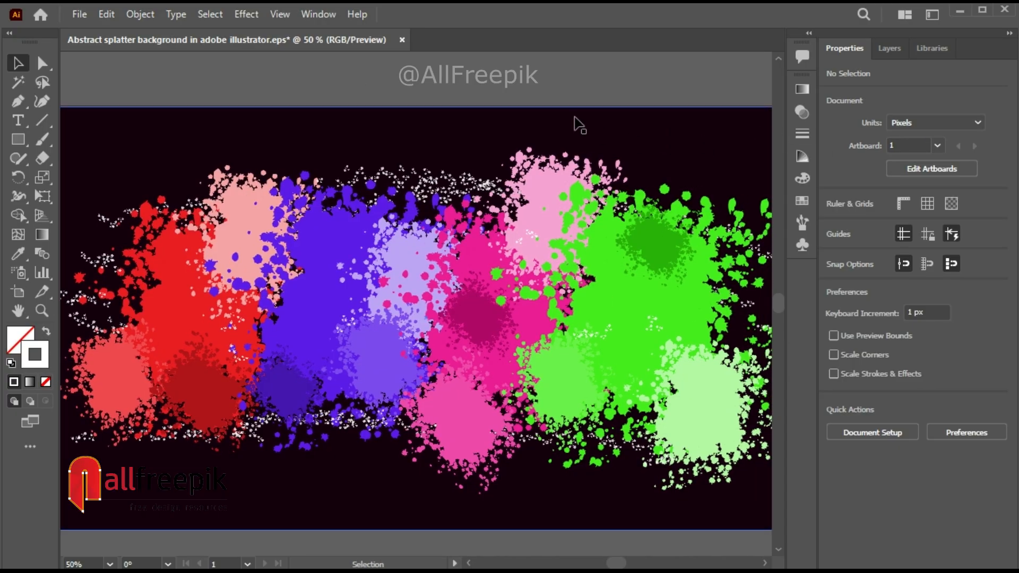
key(space)
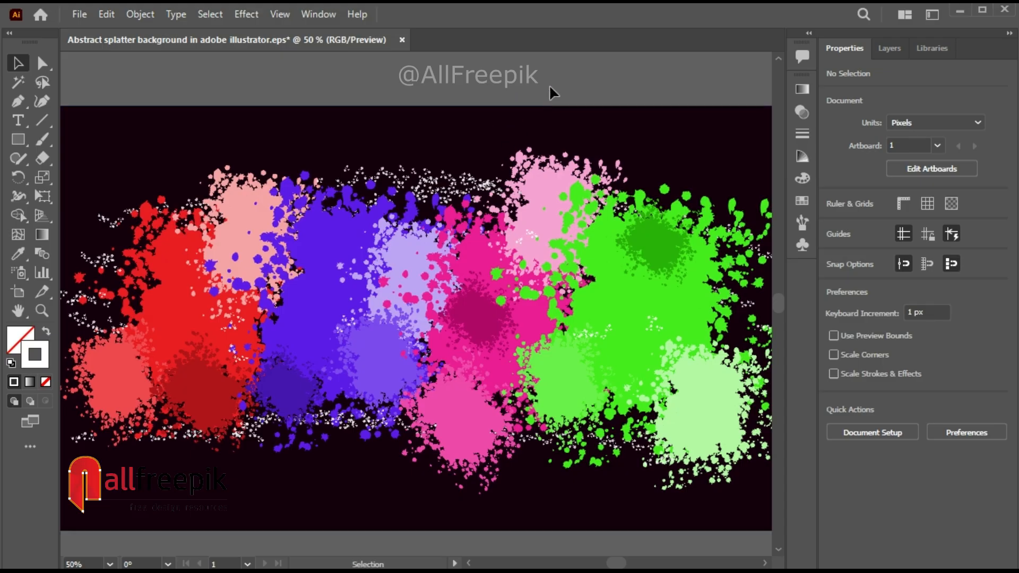